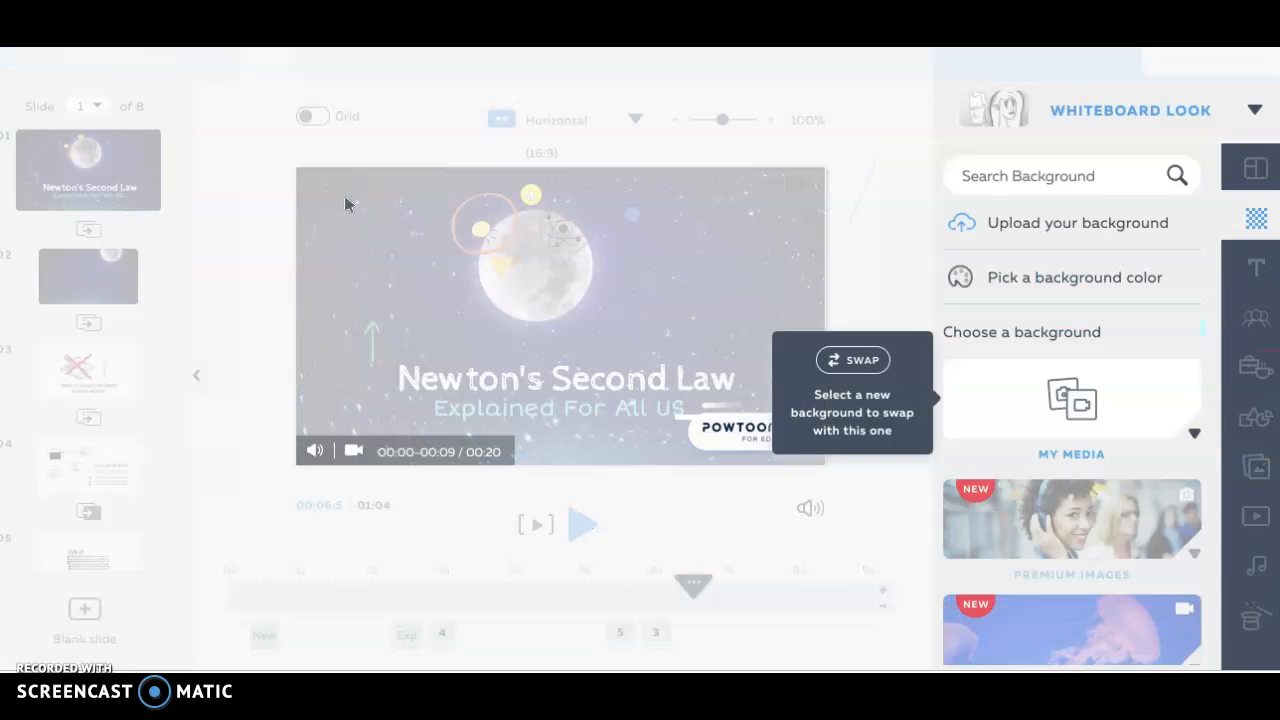
# Replace the starry background of slide 1 with the solid teal colour #34D7B6
pyautogui.click(840, 362)
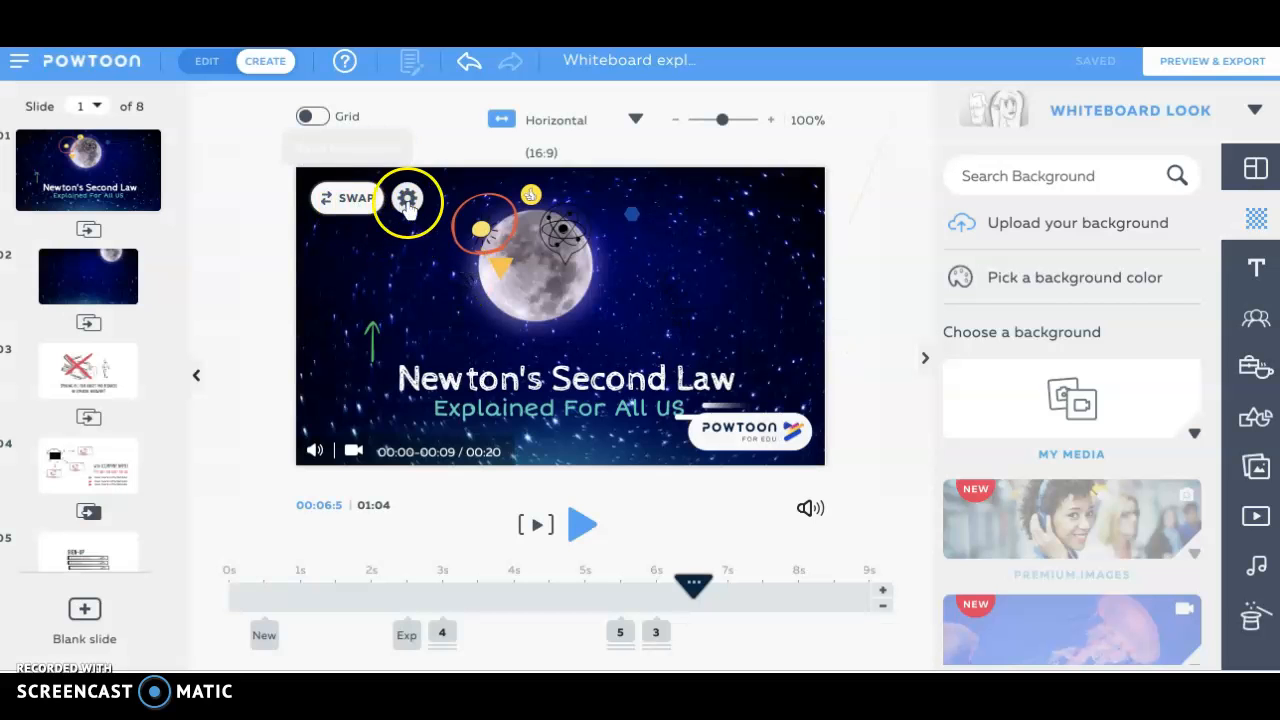
pyautogui.click(405, 200)
pyautogui.click(157, 413)
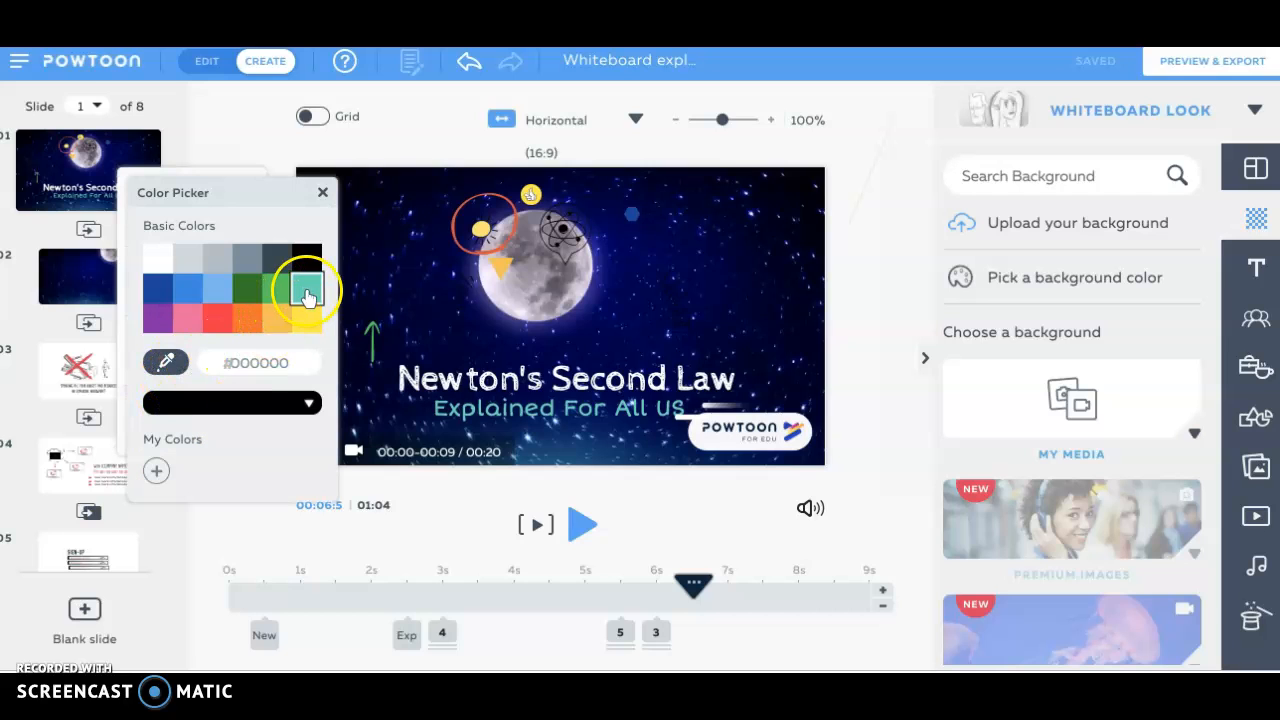
pyautogui.click(308, 290)
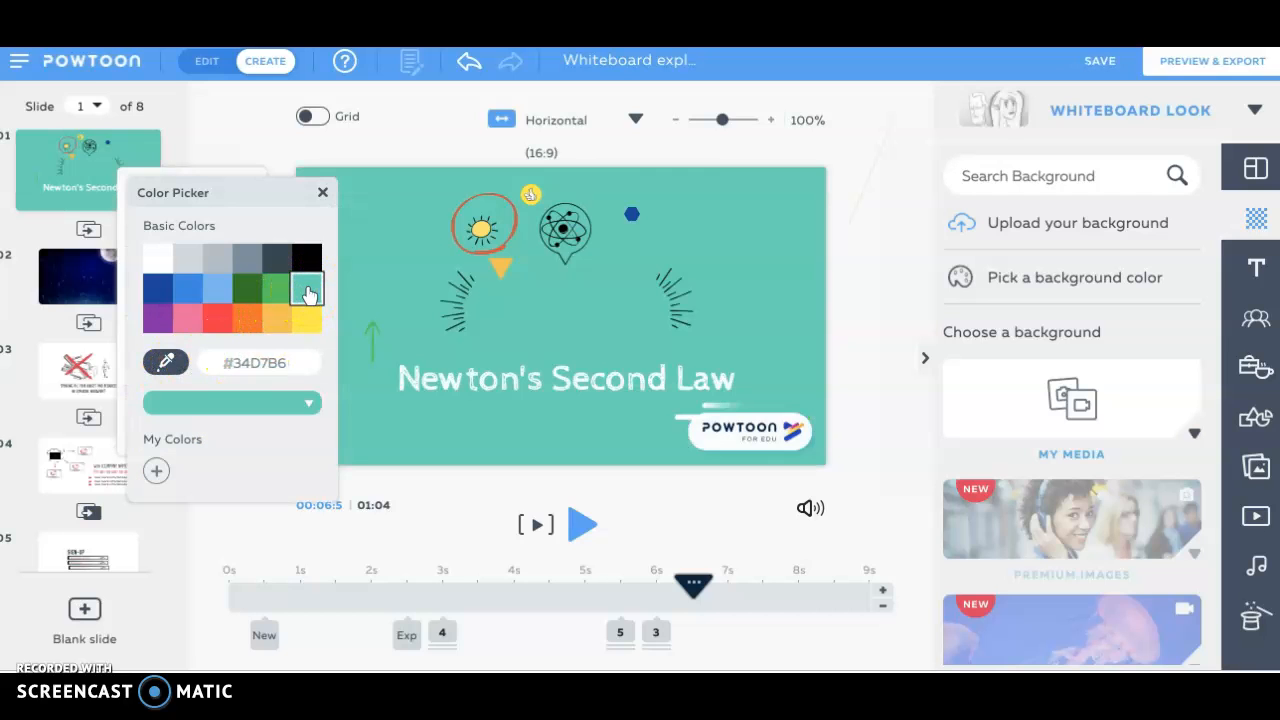
pyautogui.click(322, 192)
pyautogui.click(137, 269)
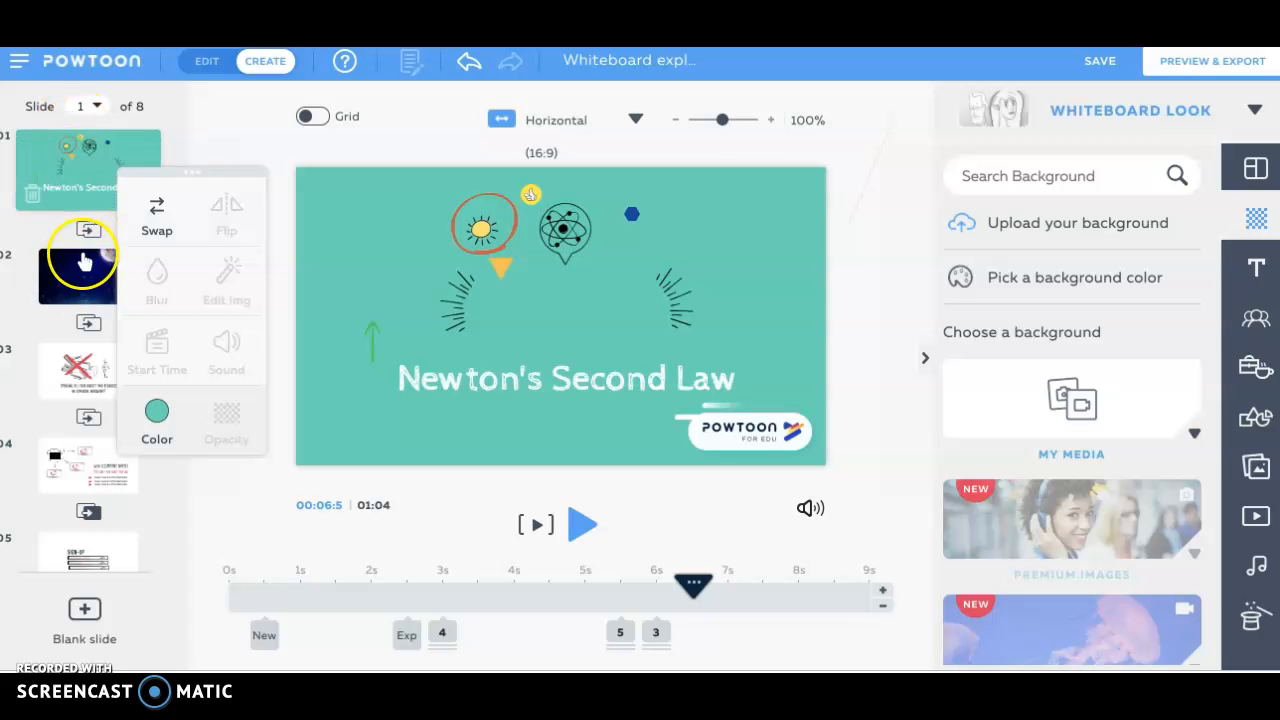
# Add the stylized Hands transition between slides 1 and 2
pyautogui.click(88, 234)
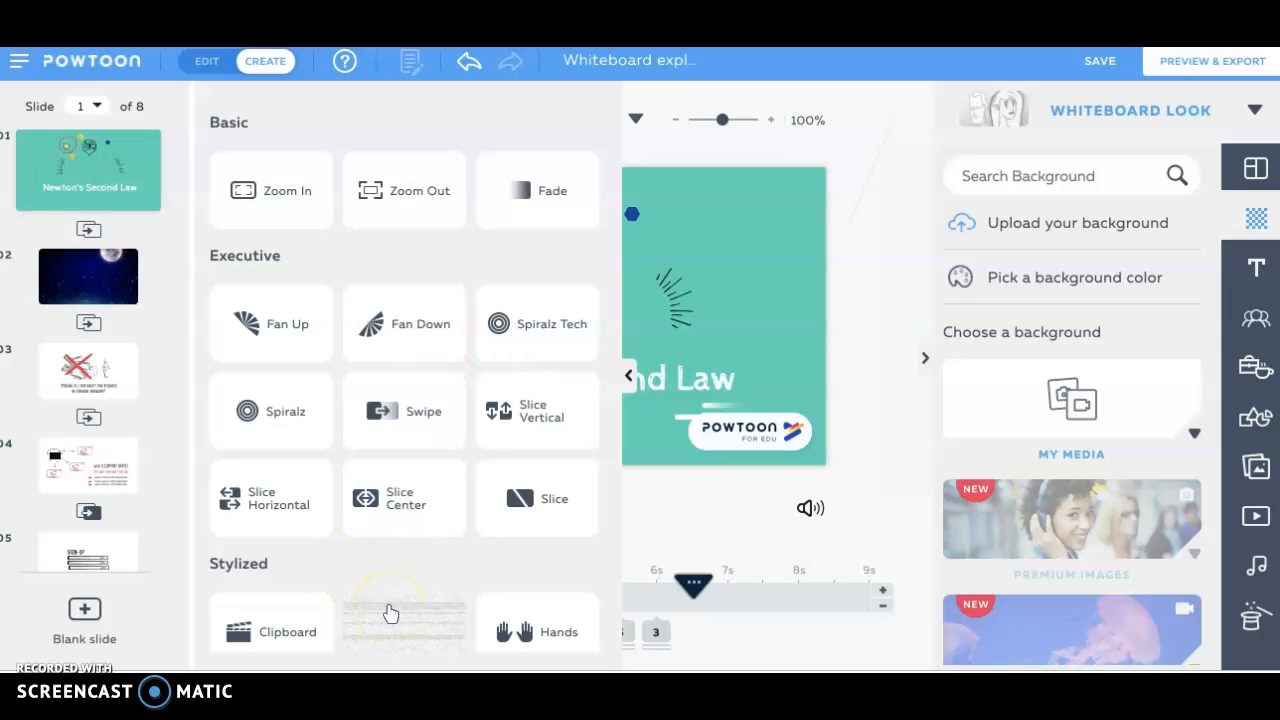
pyautogui.scroll(-1, 400, 614)
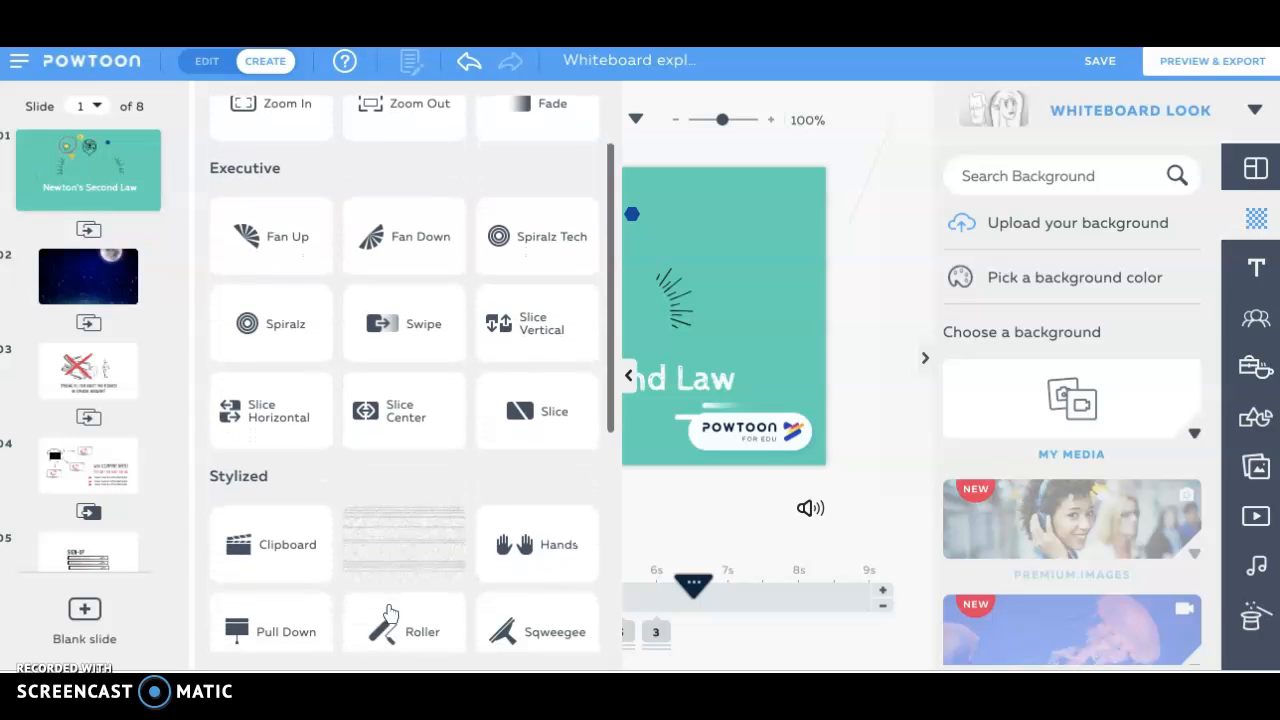
pyautogui.click(519, 555)
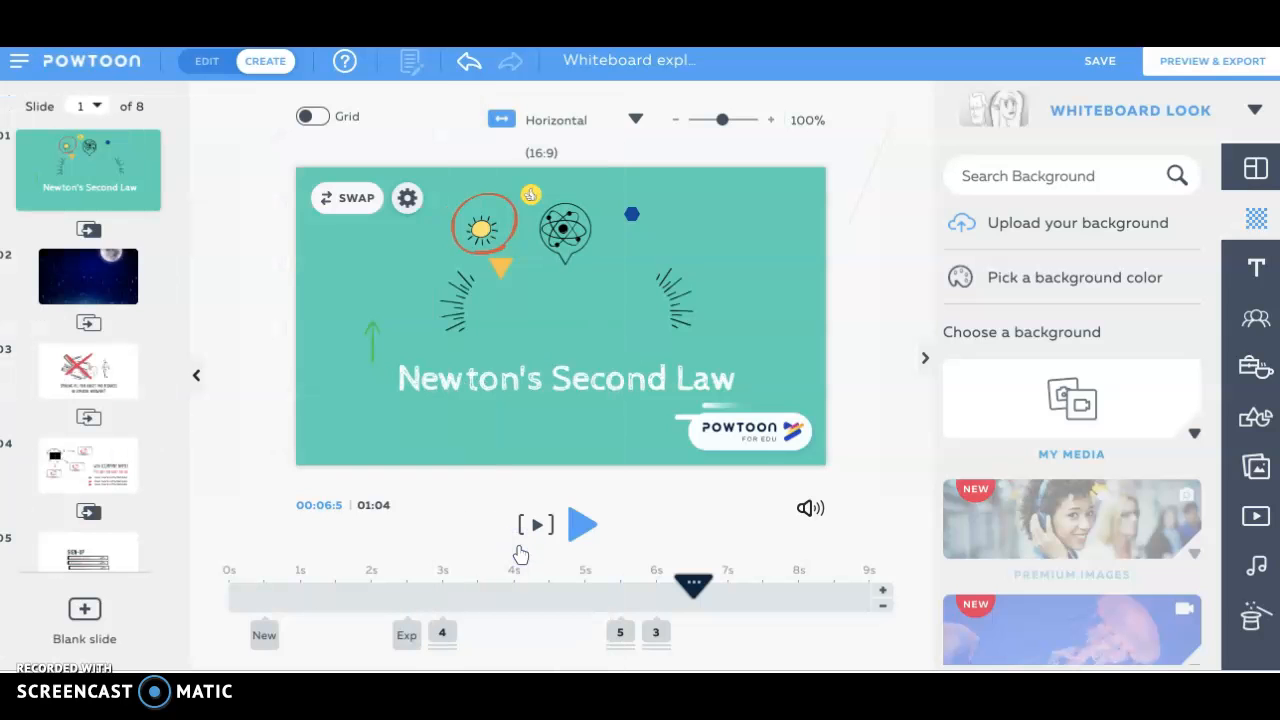
# Delete the second slide with the starry moon background and open the expensive-hardware slide that follows it
pyautogui.click(93, 290)
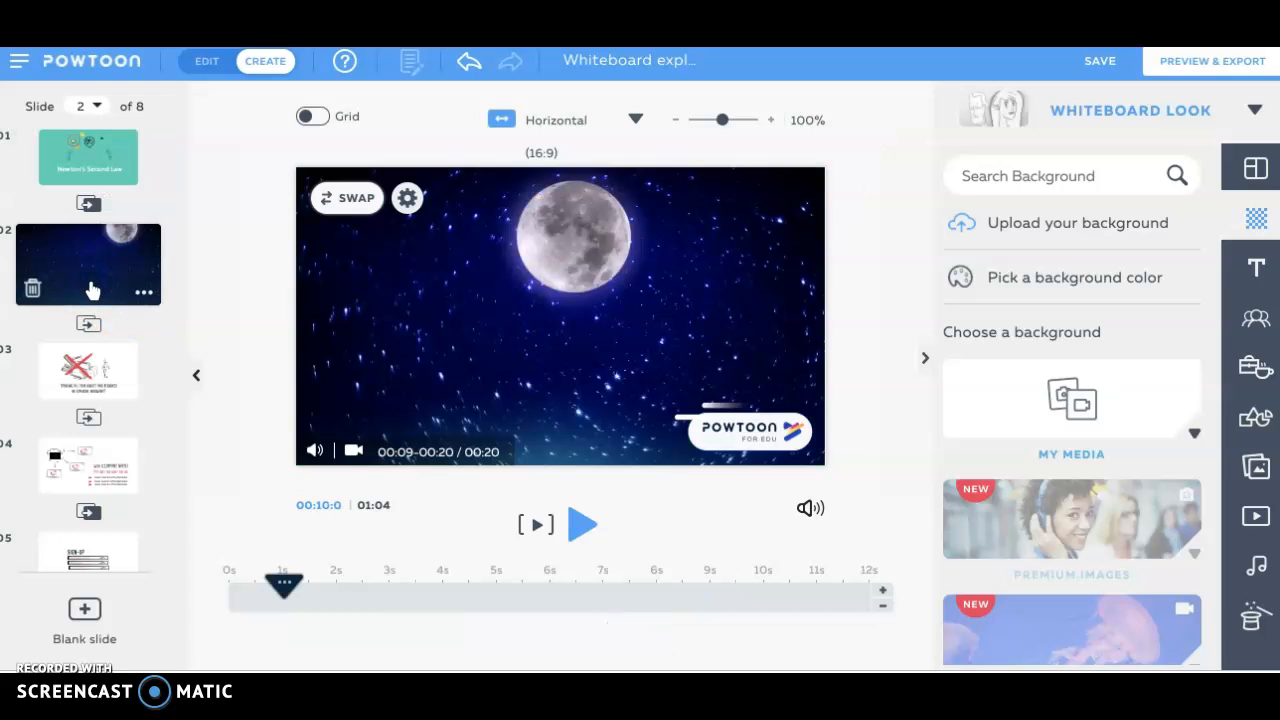
pyautogui.click(32, 290)
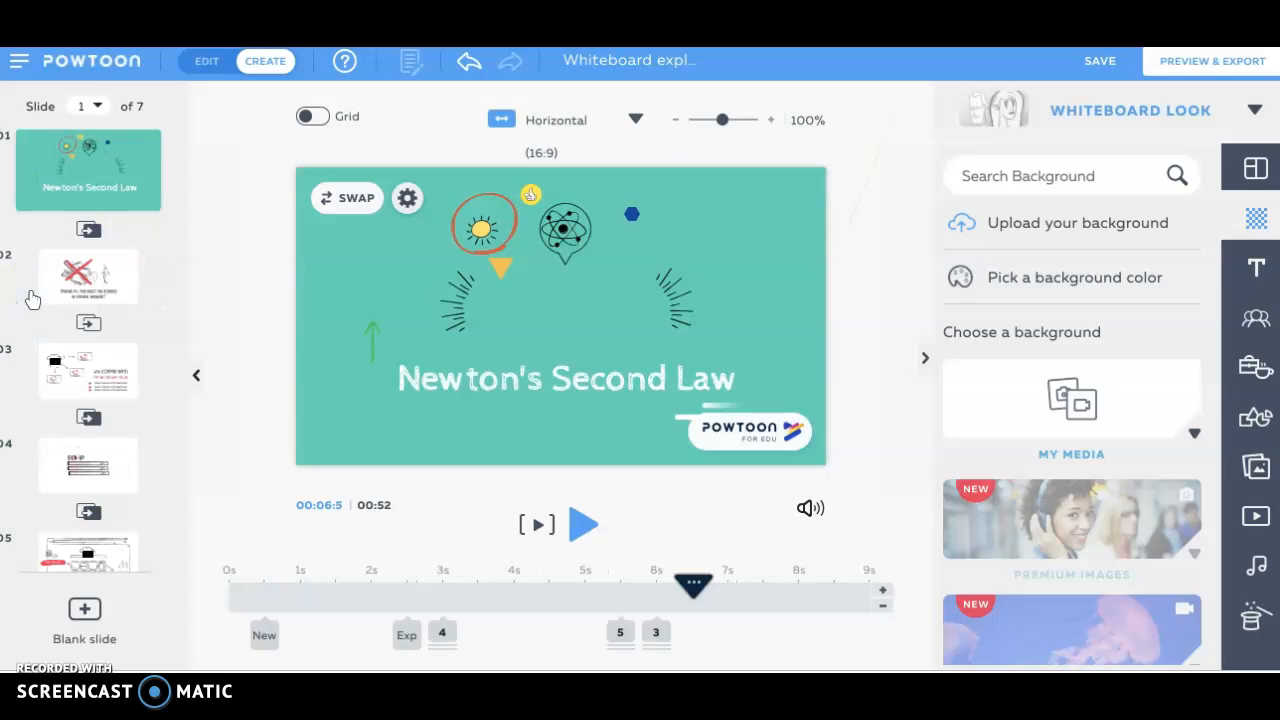
pyautogui.click(83, 285)
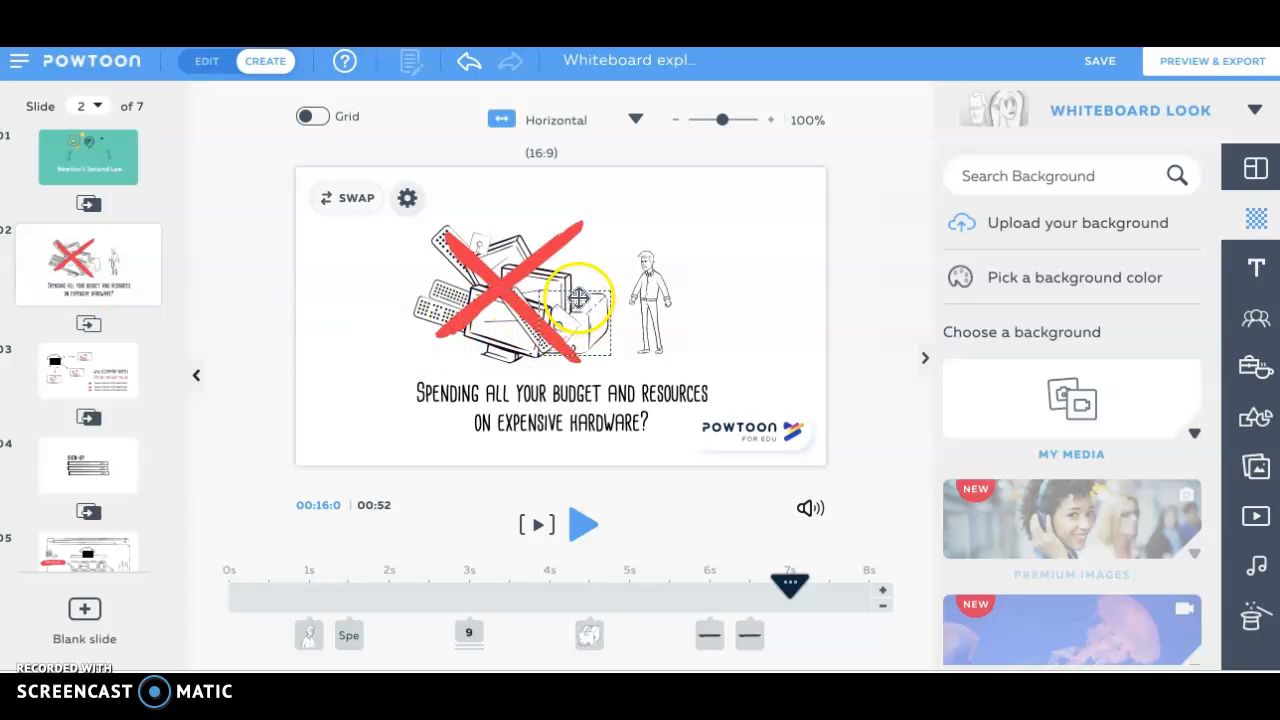
pyautogui.click(470, 392)
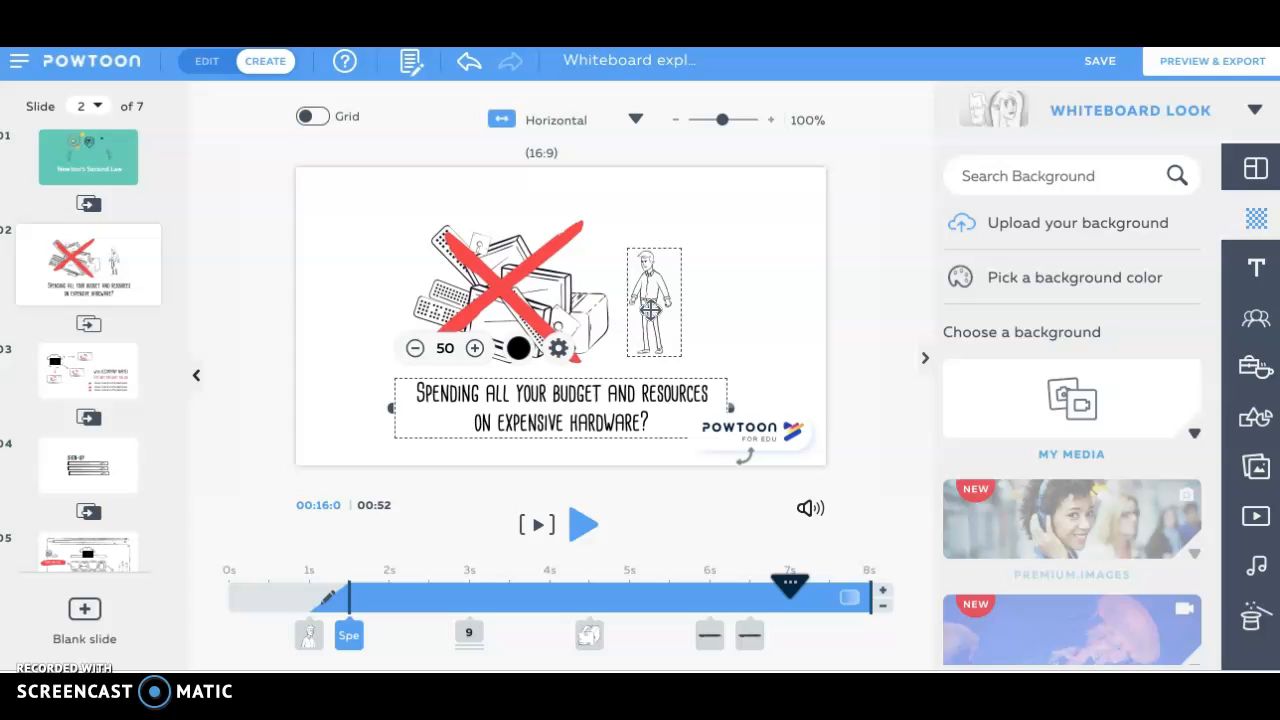
pyautogui.moveTo(106, 265)
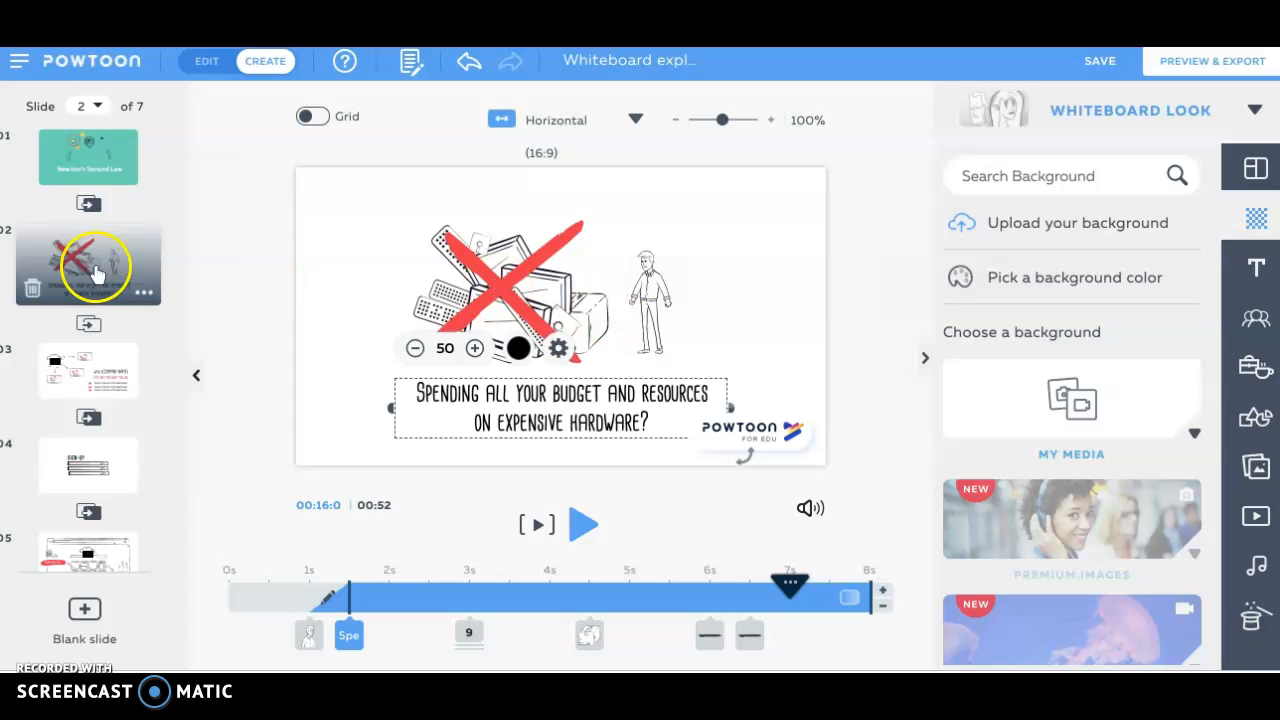
pyautogui.click(146, 296)
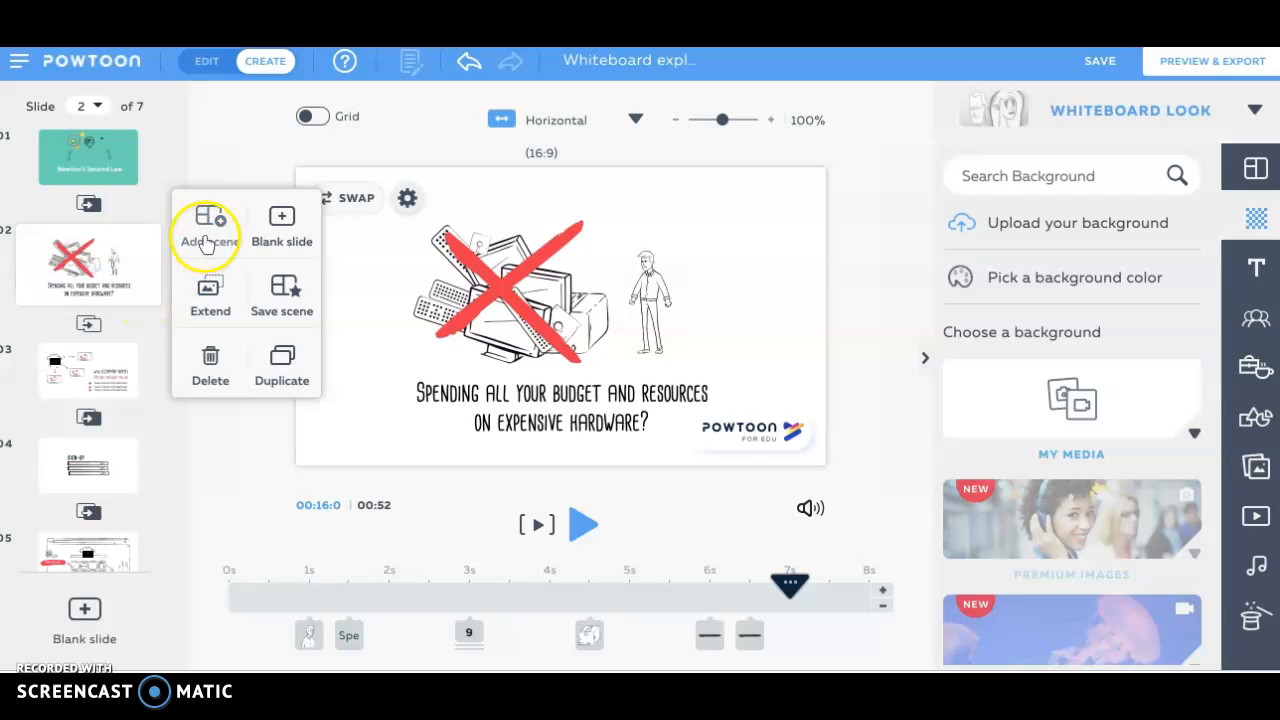
# Change the pose of the sketched man on slide 2 to Happy
pyautogui.click(639, 308)
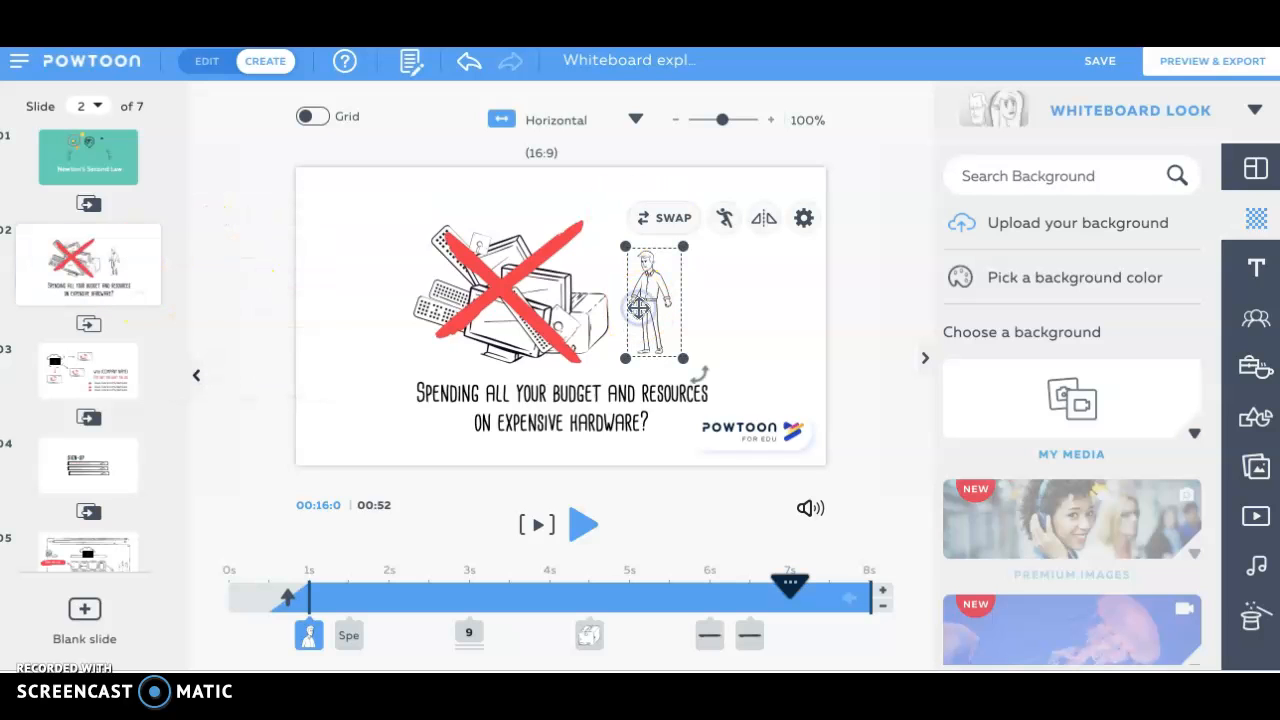
pyautogui.click(724, 220)
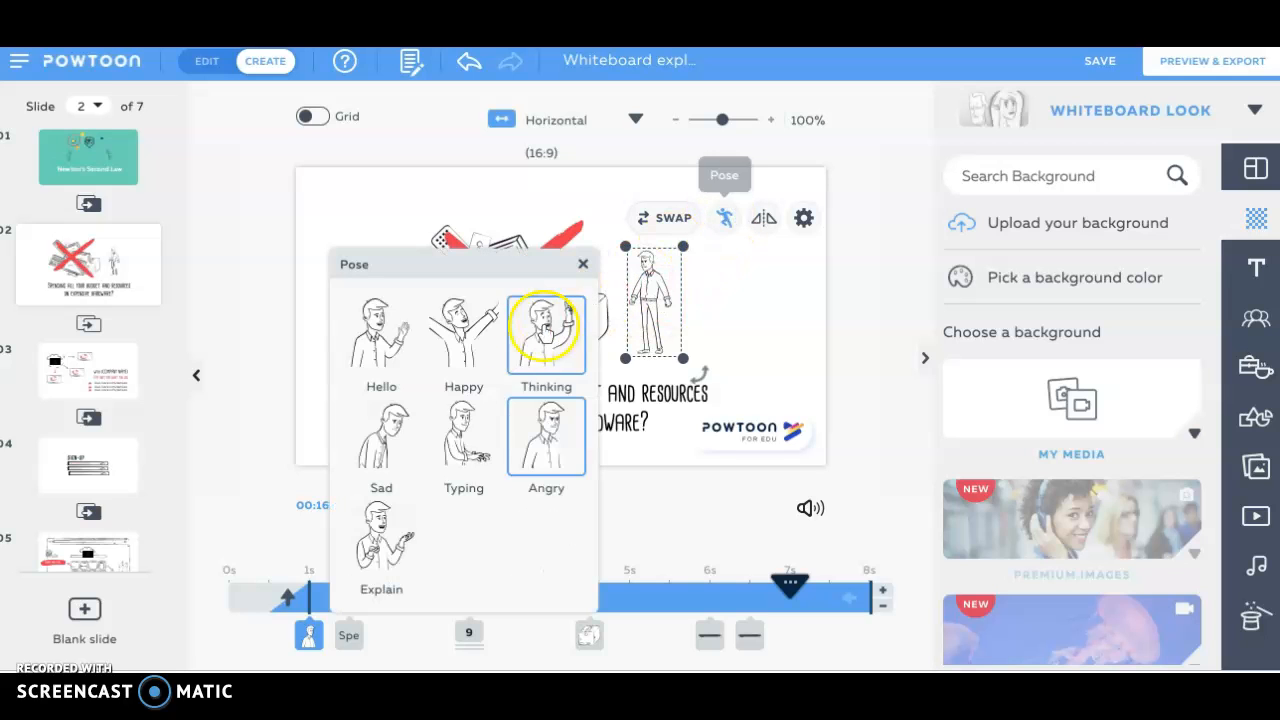
pyautogui.click(450, 362)
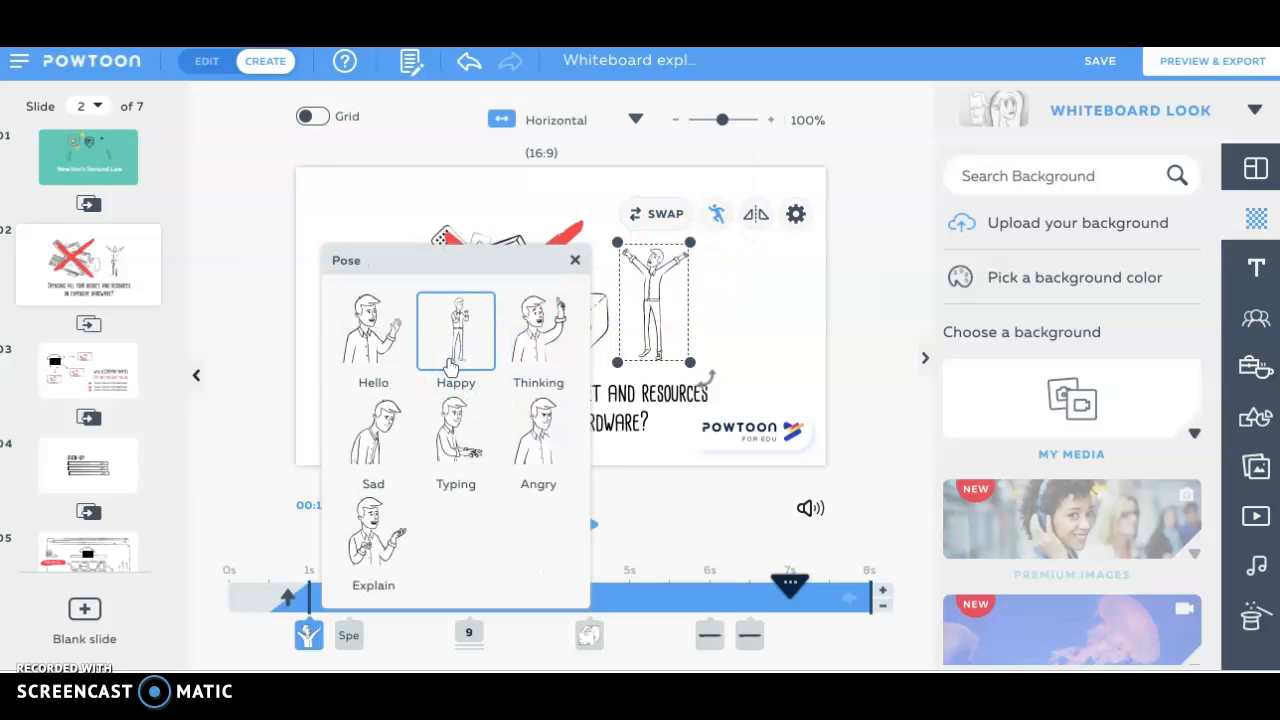
pyautogui.click(655, 290)
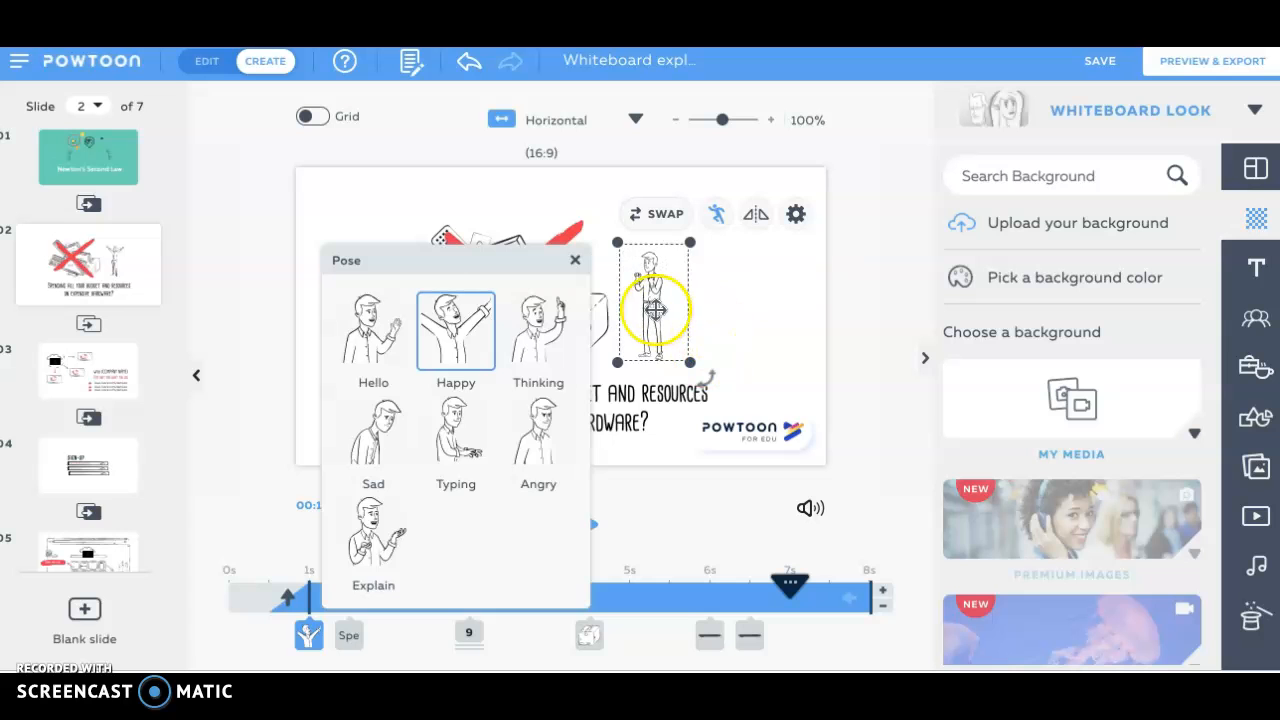
# Swap the sketched man for the Young Experts boy in the orange striped shirt, in the Sad pose
pyautogui.click(662, 212)
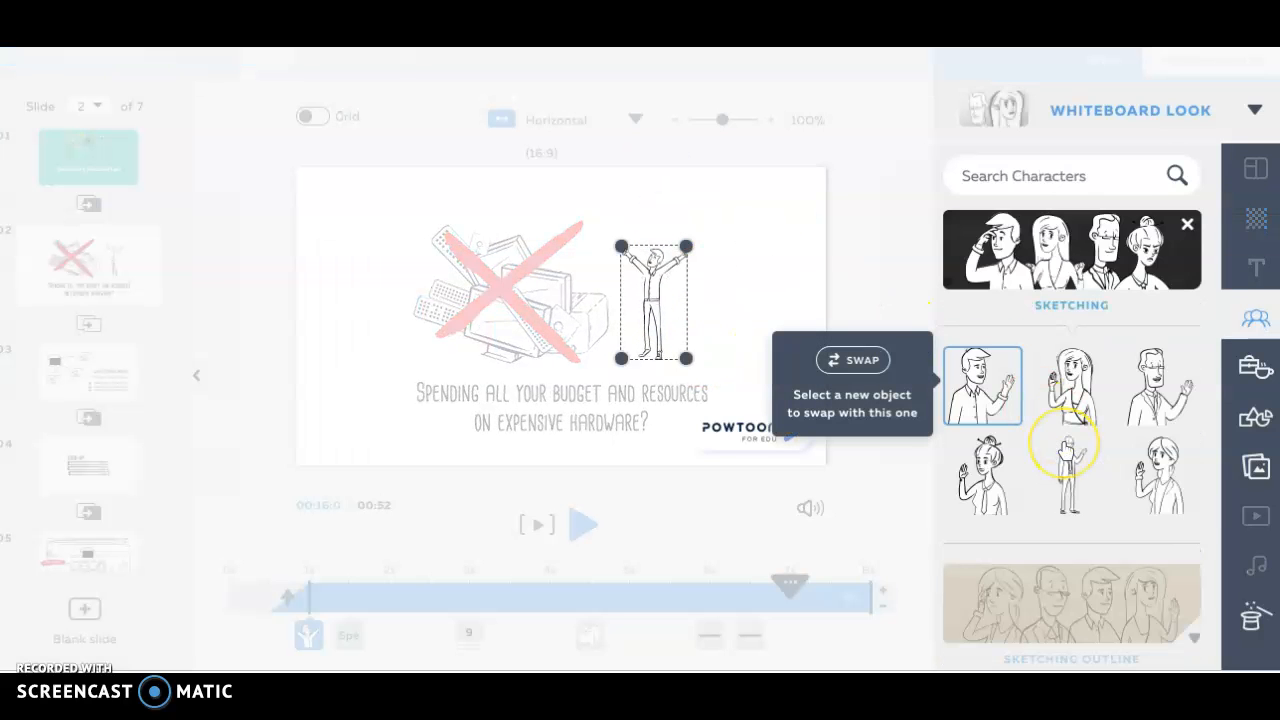
pyautogui.click(1065, 450)
pyautogui.scroll(-2, 1085, 500)
pyautogui.click(1097, 558)
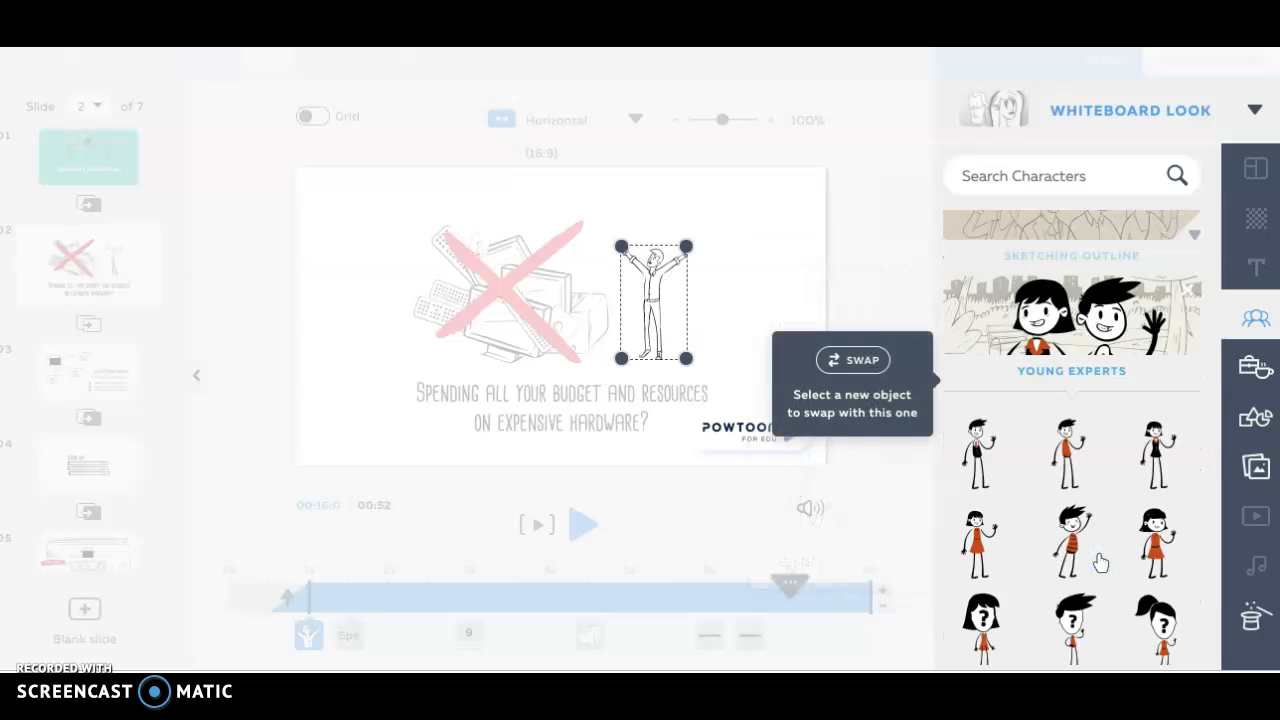
pyautogui.click(1090, 555)
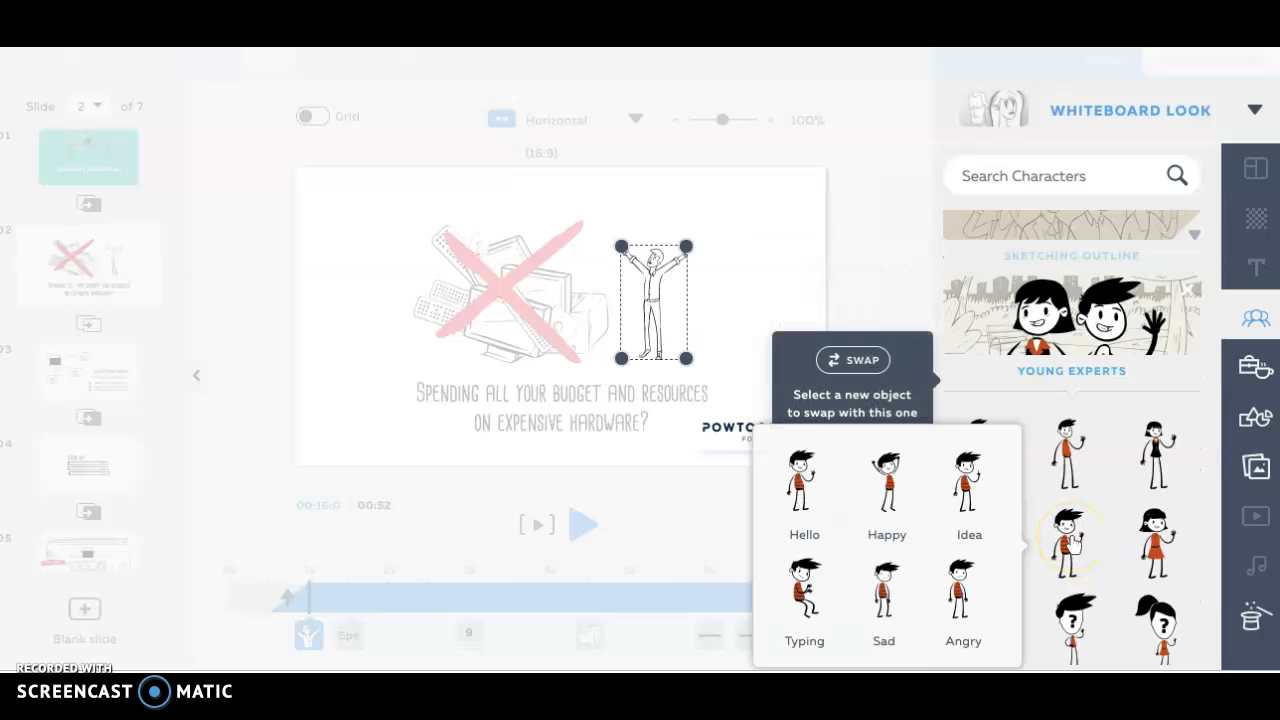
pyautogui.click(880, 592)
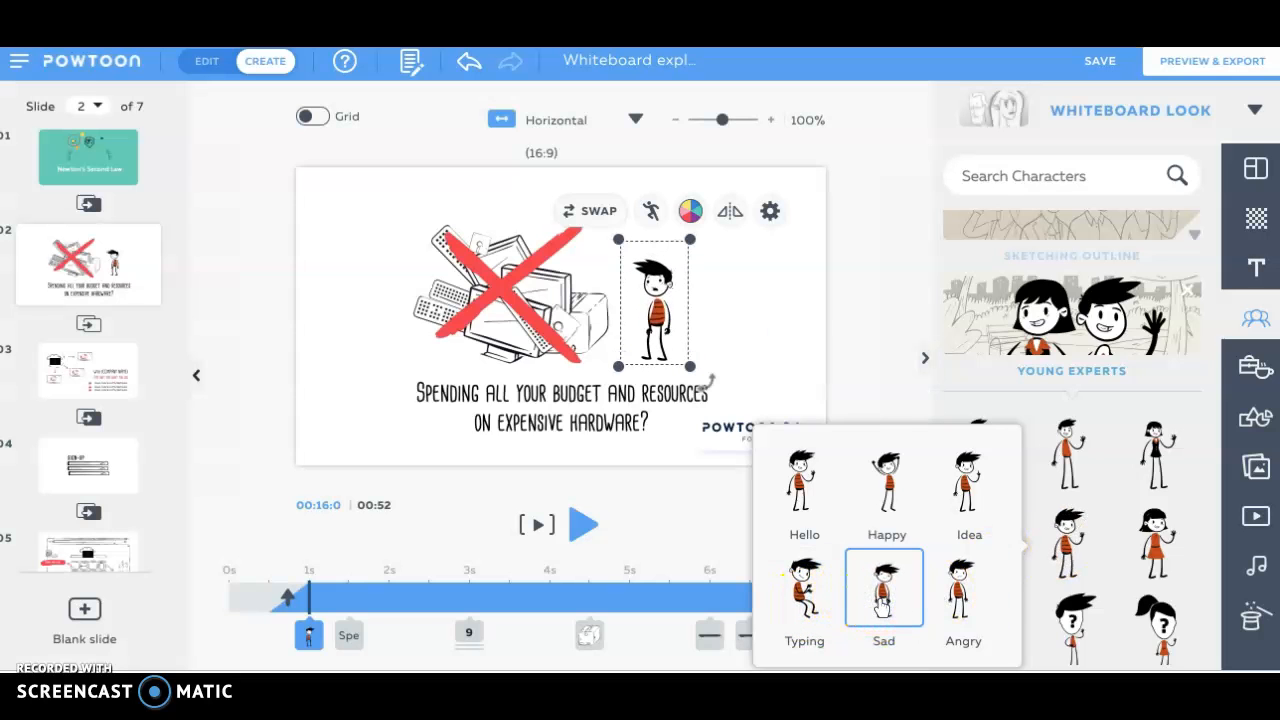
# Change the pose of the boy in the striped shirt to Angry and deselect him
pyautogui.click(652, 216)
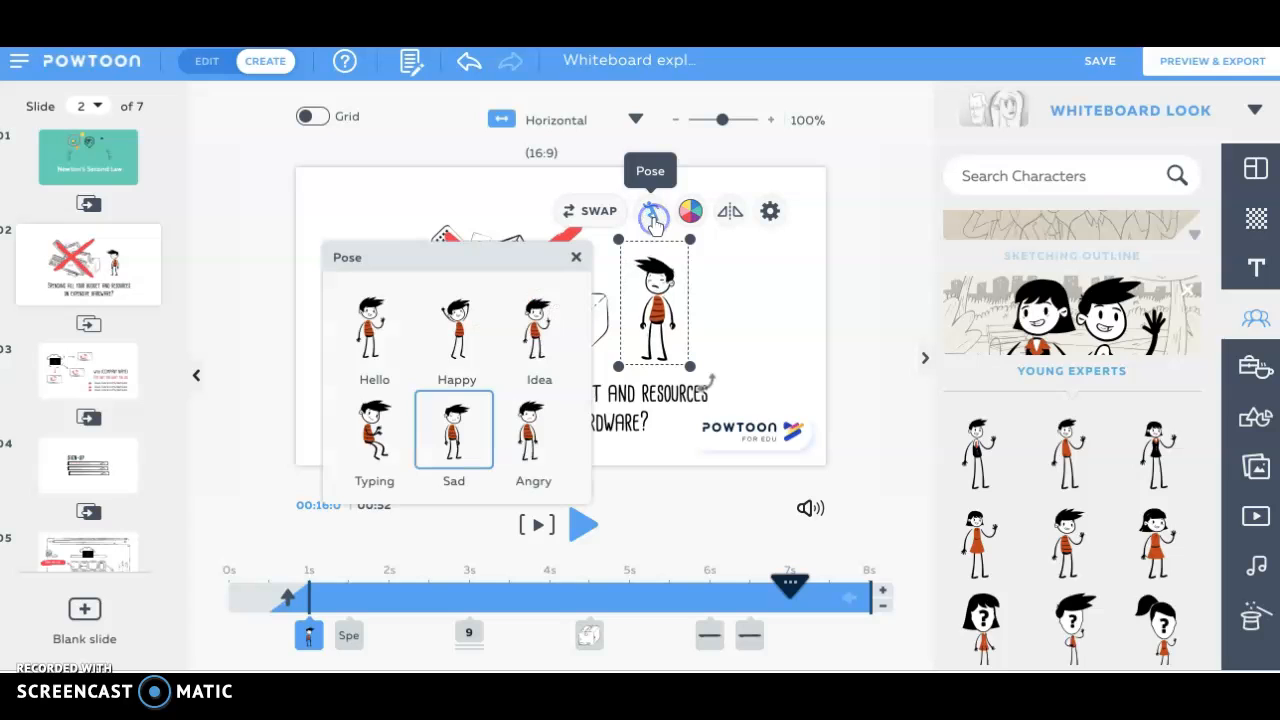
pyautogui.click(530, 428)
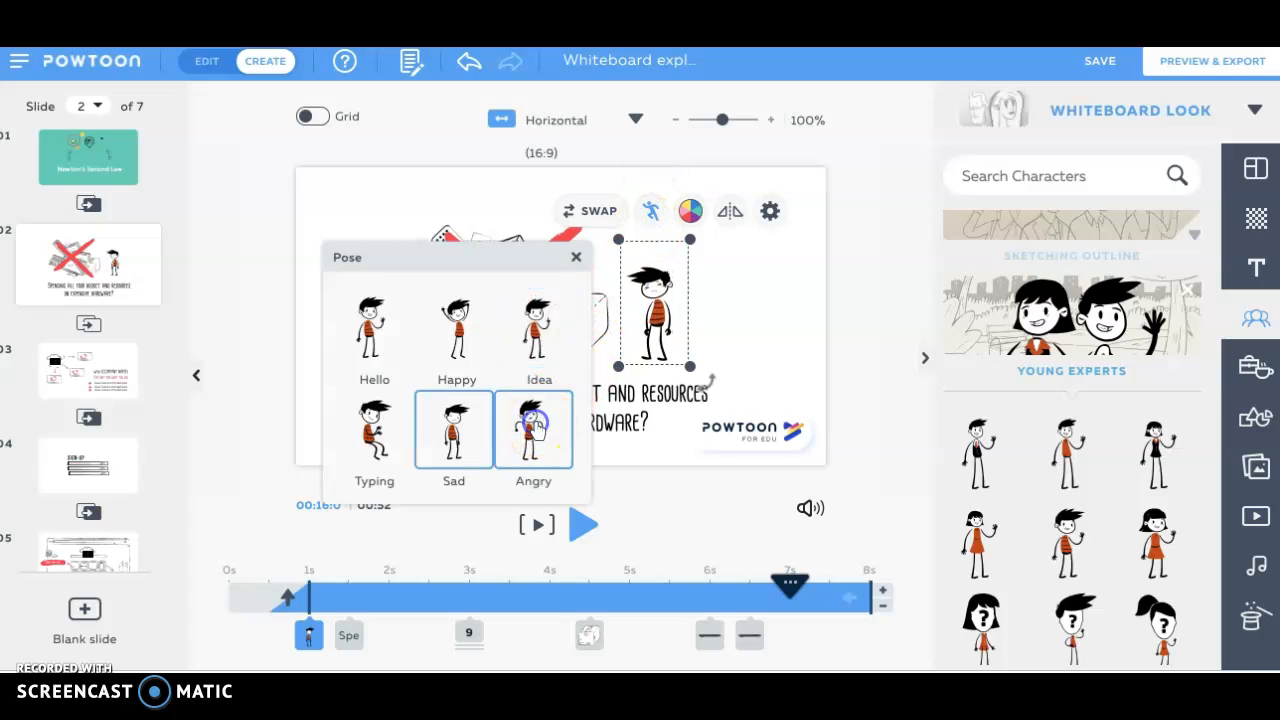
pyautogui.click(777, 295)
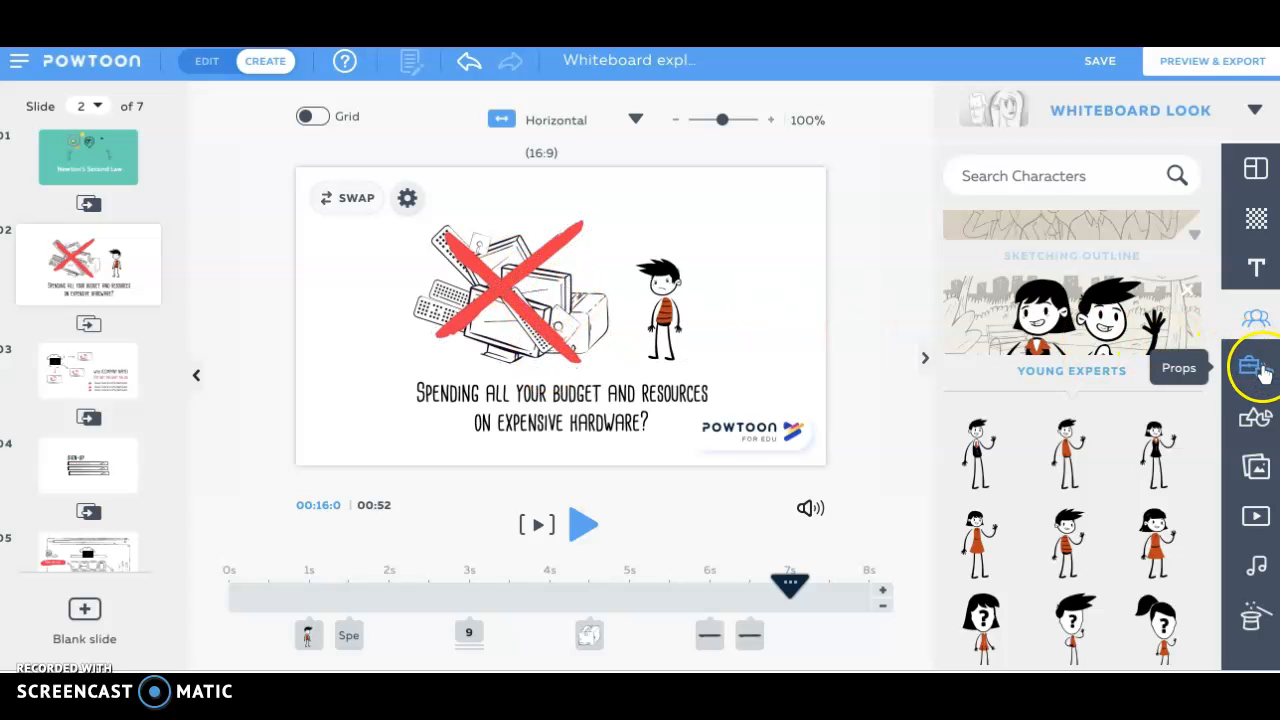
# Search the props for "mousetrap" and insert the premium photo of the hand beside the red high heels from the image results
pyautogui.click(1260, 370)
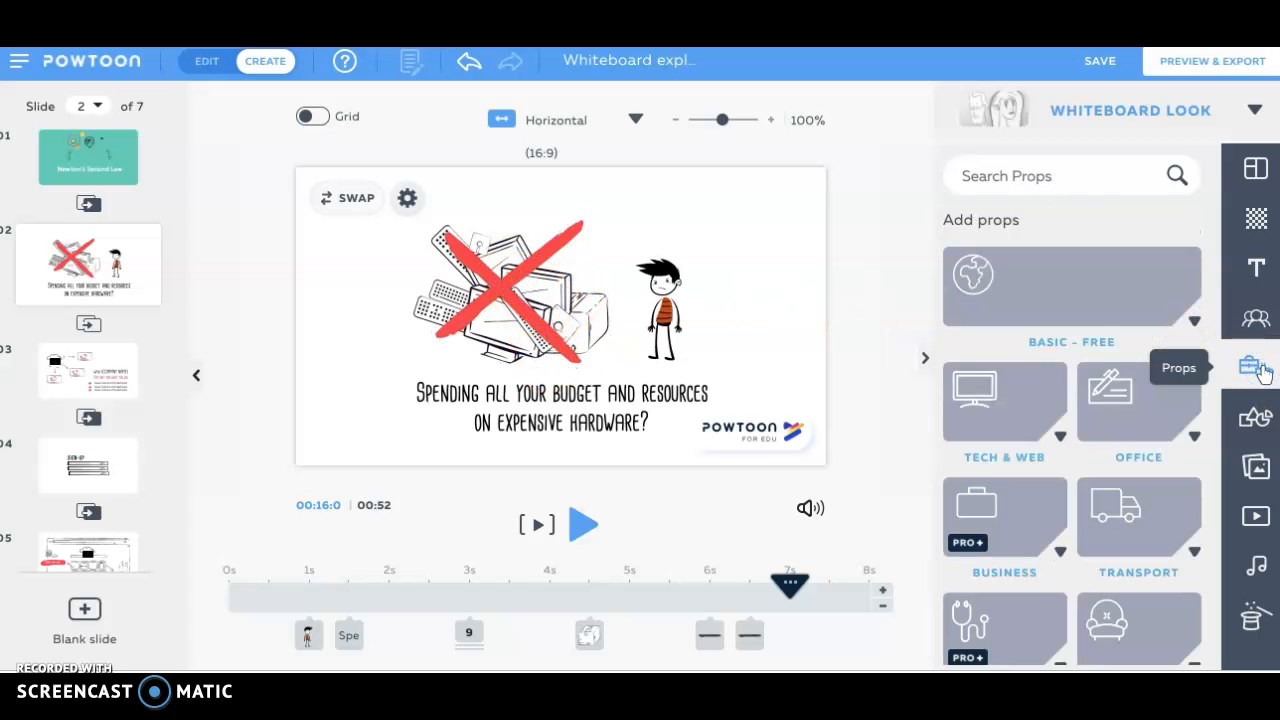
pyautogui.click(1040, 179)
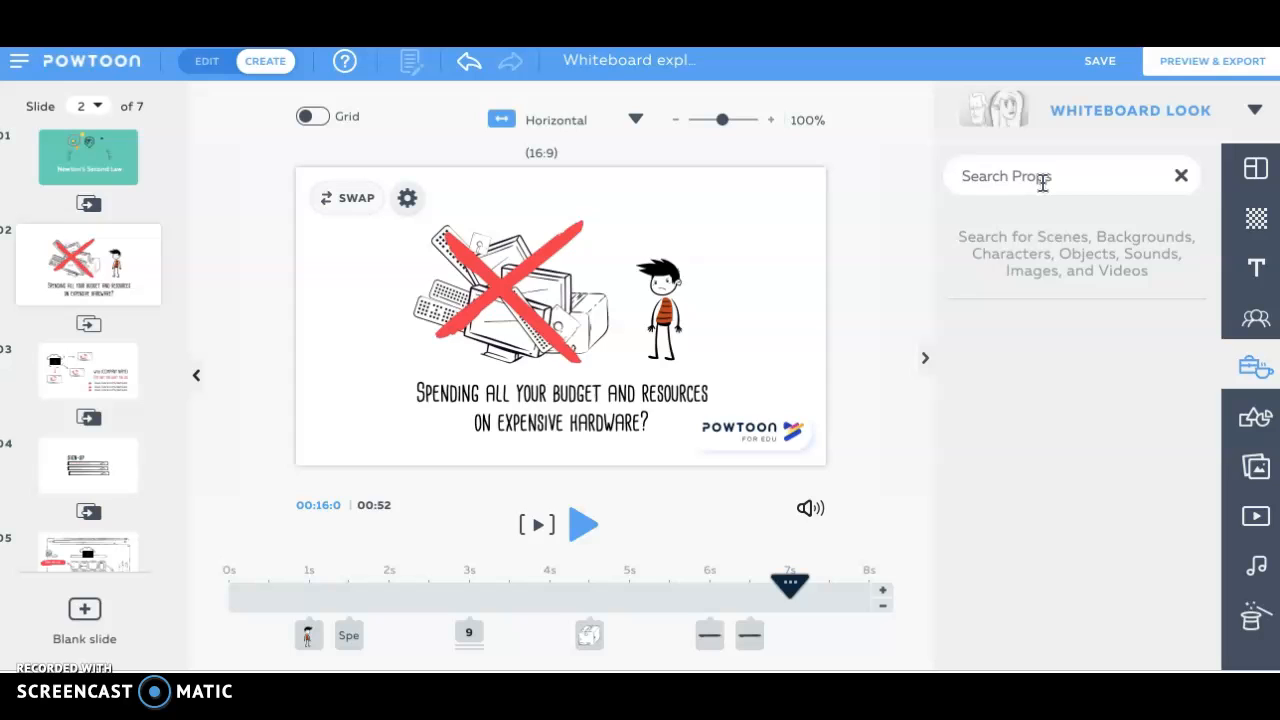
pyautogui.write('mous')
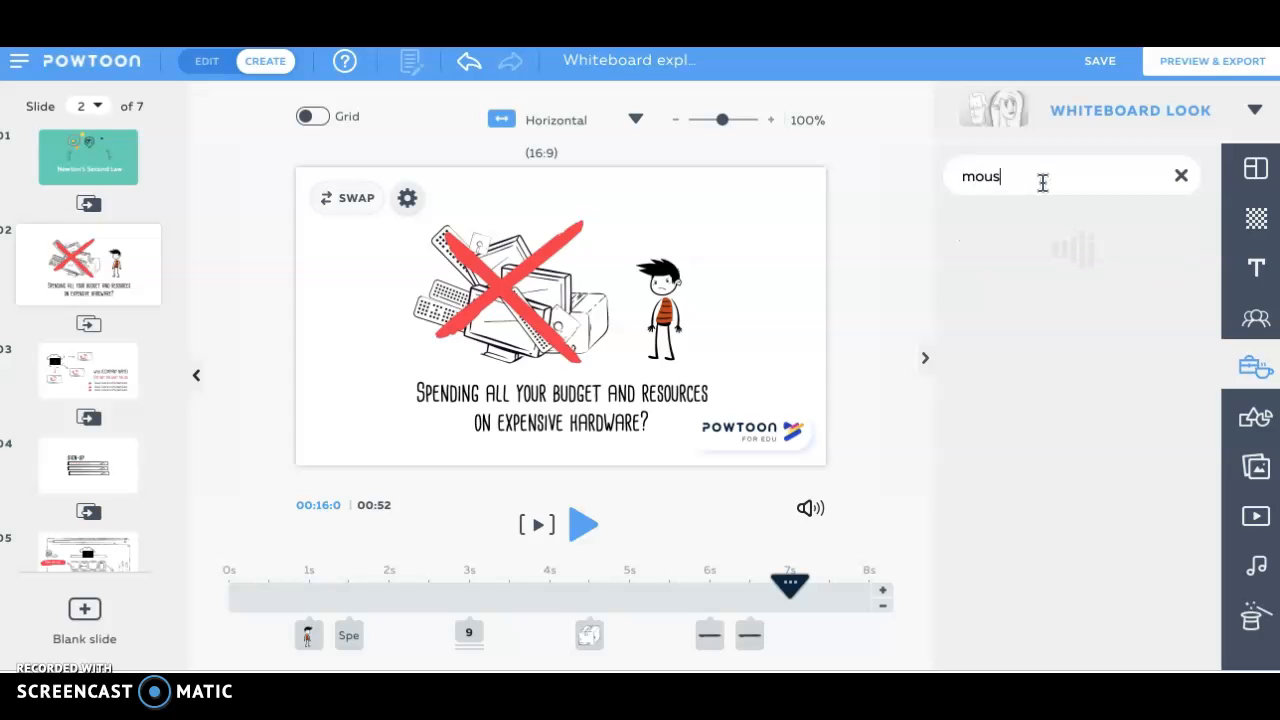
pyautogui.write('etrap')
pyautogui.press('Return')
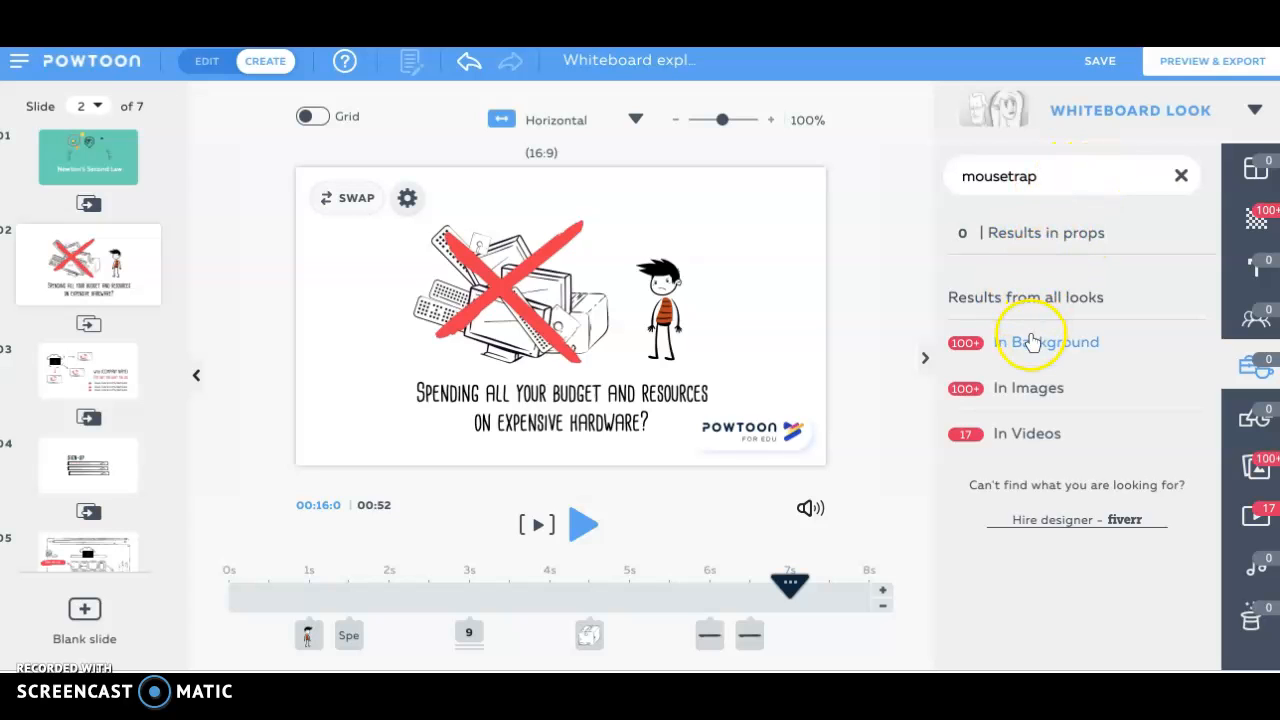
pyautogui.click(1018, 390)
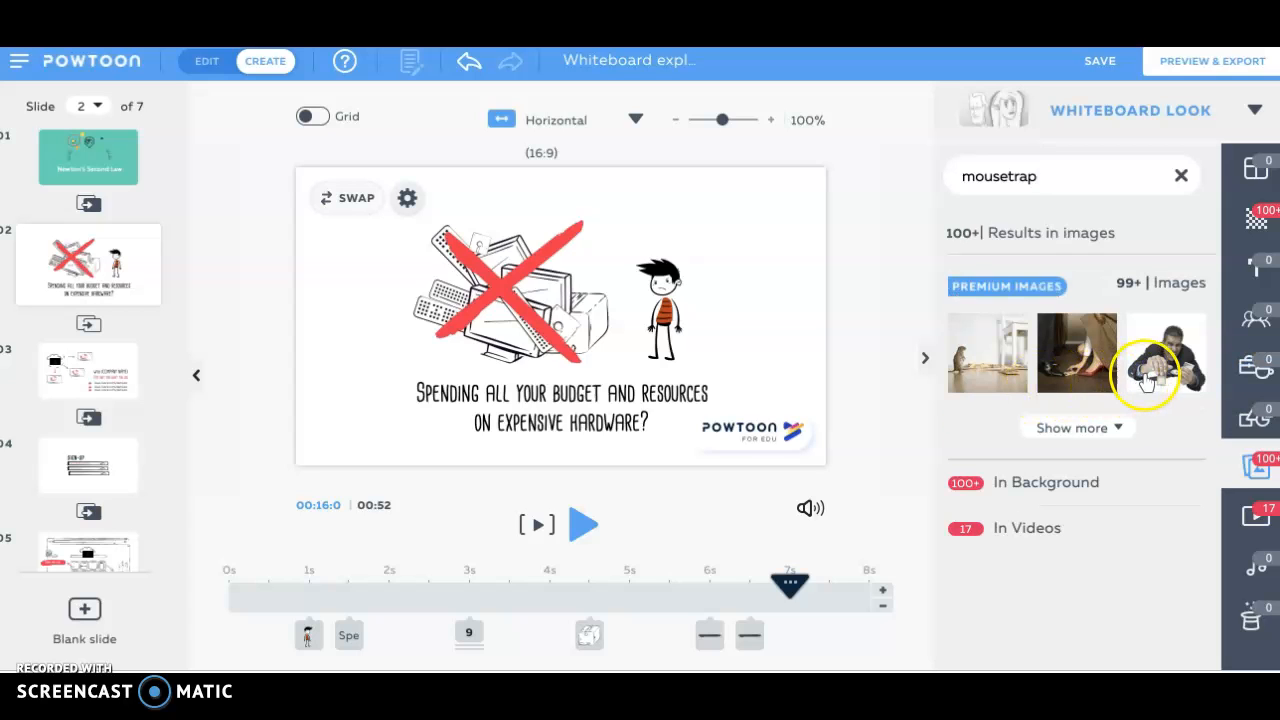
pyautogui.click(1060, 373)
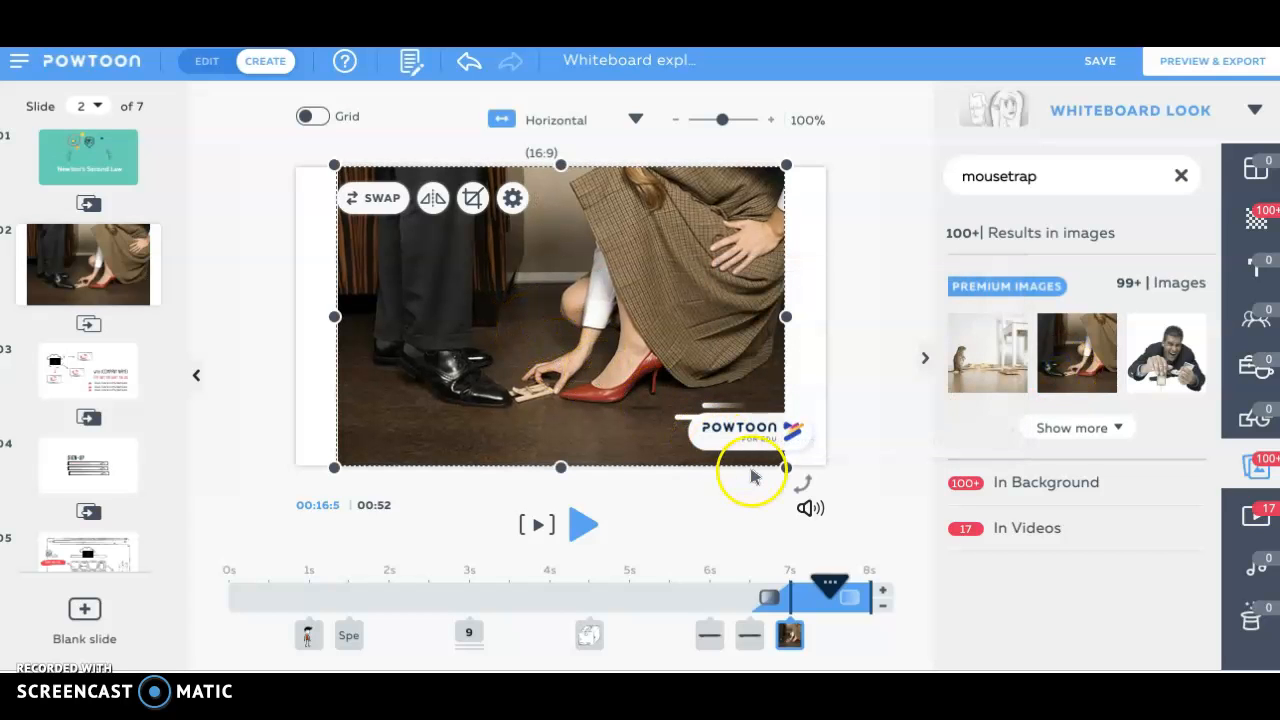
# Shrink the inserted photo, place it beside the caption near the slide's left edge, and tilt it counterclockwise
pyautogui.moveTo(783, 466); pyautogui.dragTo(392, 276)
pyautogui.moveTo(400, 174); pyautogui.dragTo(372, 338)
pyautogui.moveTo(420, 417); pyautogui.dragTo(421, 380)
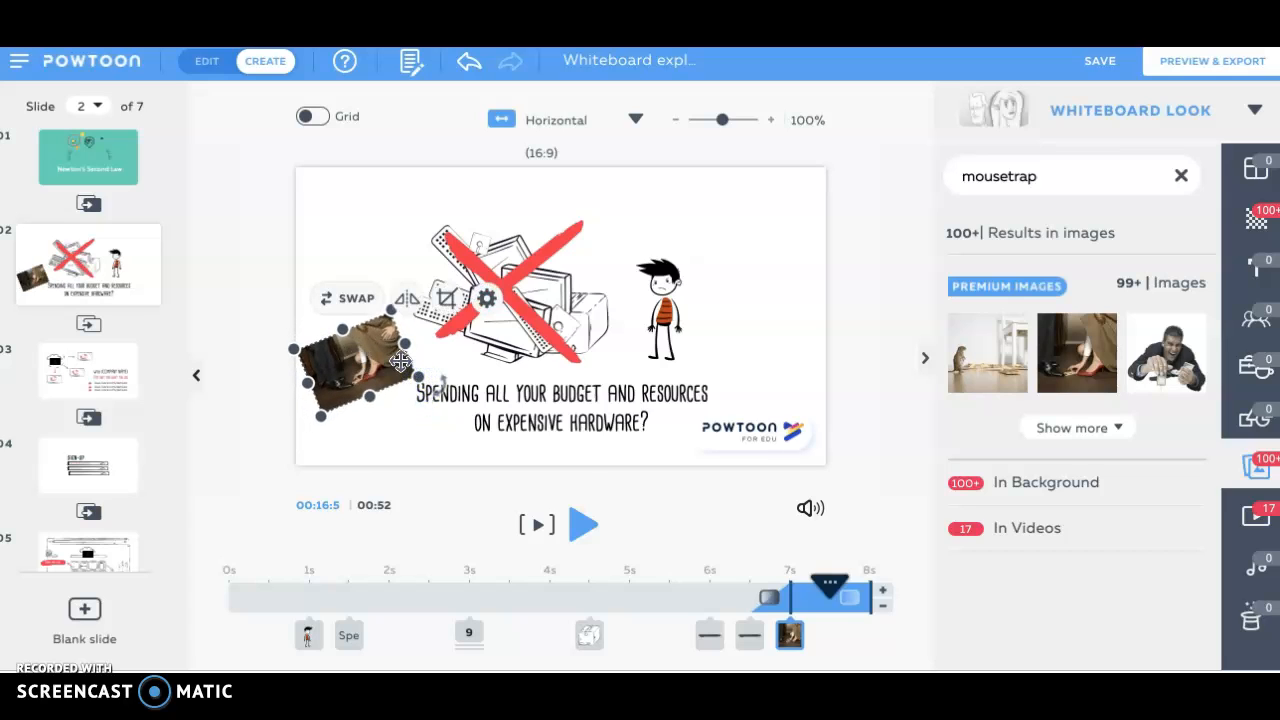
# Make the photo appear at 2 s on the slide's timeline and give it the Slide Up enter effect
pyautogui.moveTo(795, 640); pyautogui.dragTo(400, 612)
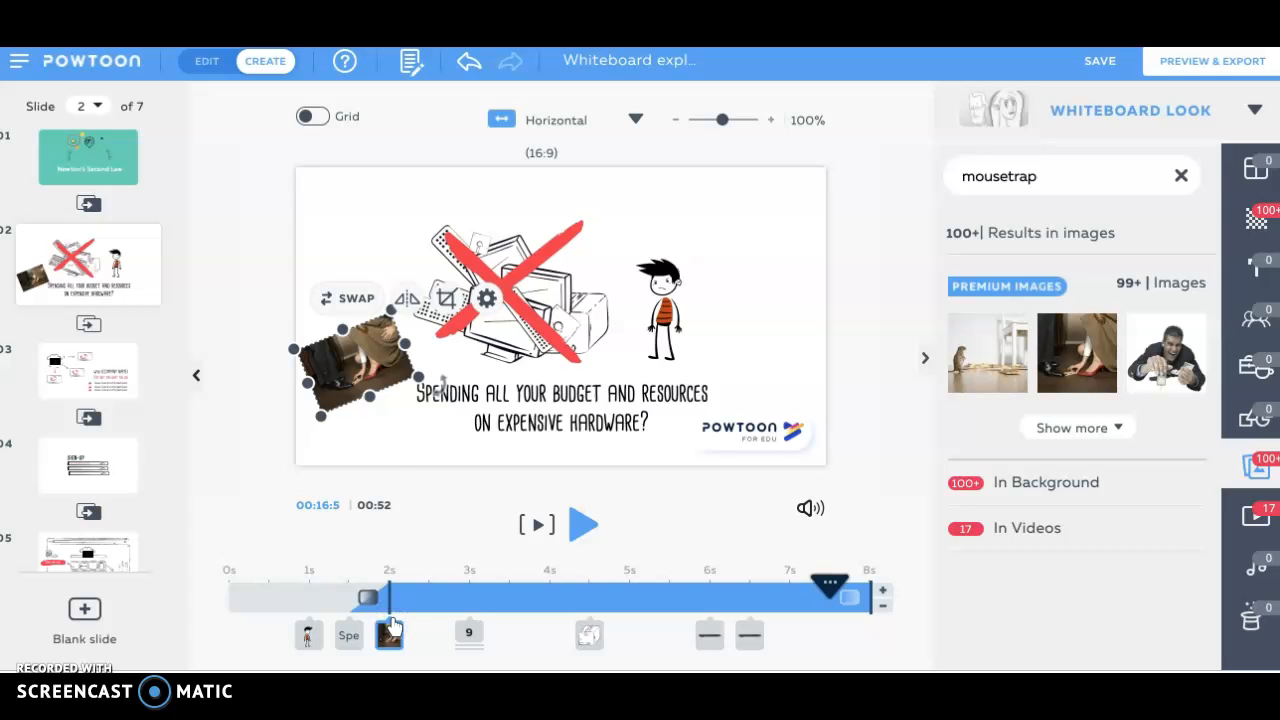
pyautogui.click(489, 298)
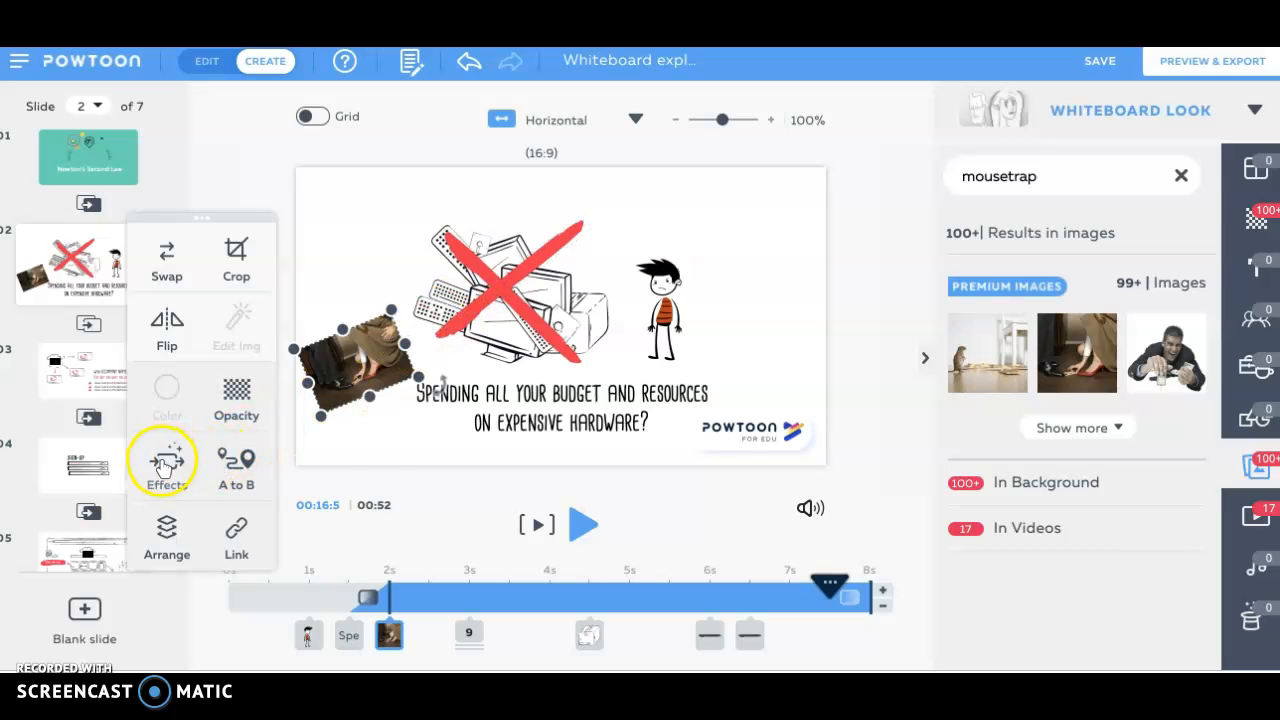
pyautogui.click(166, 468)
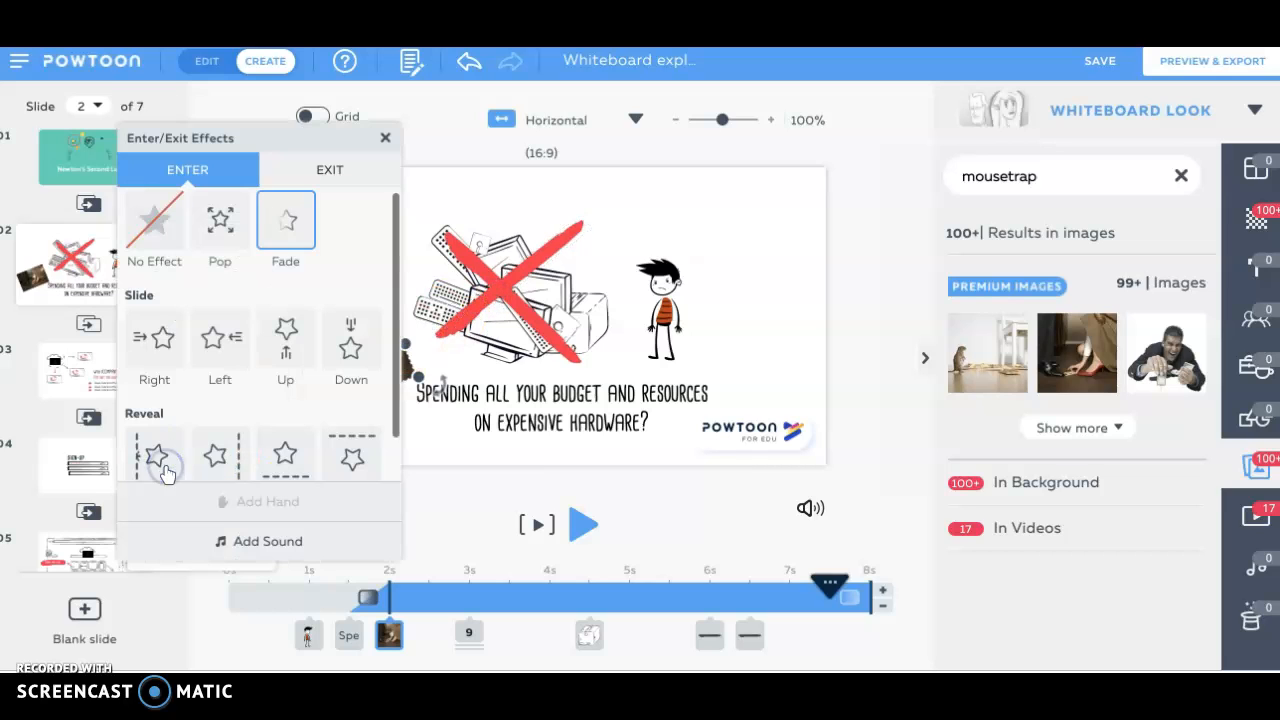
pyautogui.click(280, 345)
pyautogui.click(658, 233)
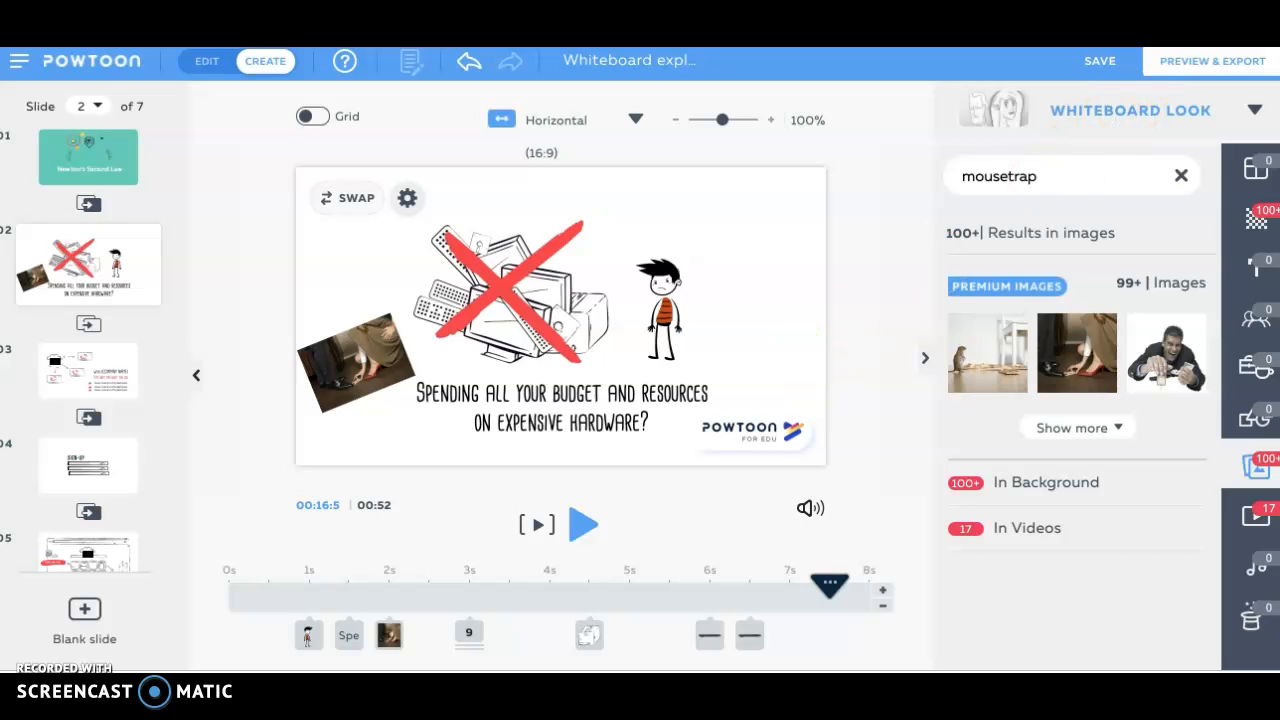
# Switch to Google in a new browser tab and search for "mousetrap car"
pyautogui.press('super+t')
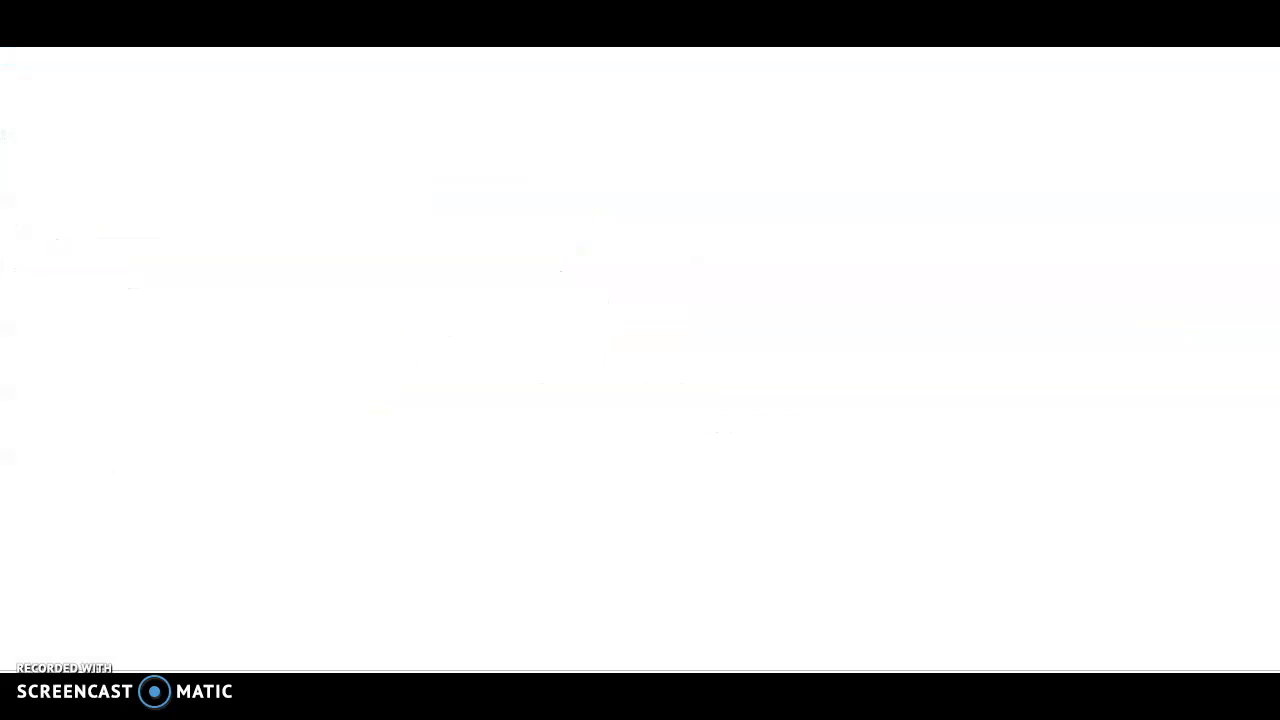
pyautogui.click(448, 356)
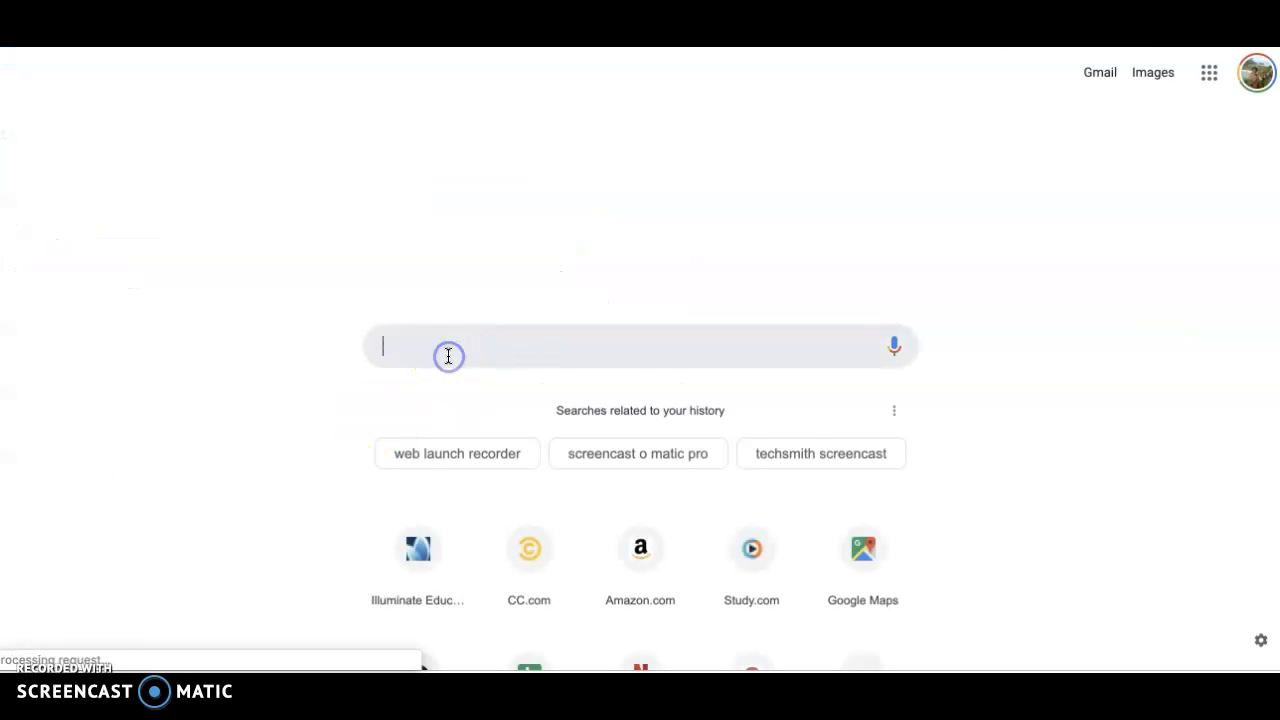
pyautogui.write('mousetr')
pyautogui.press('Return')
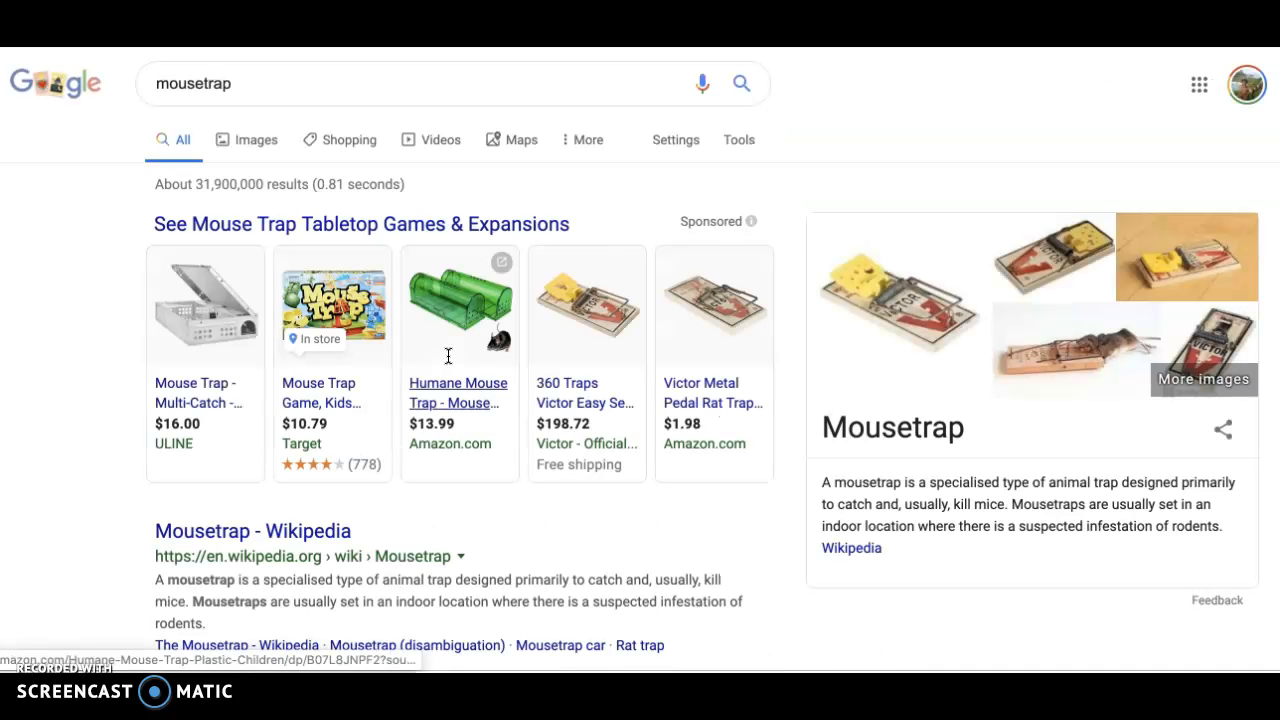
pyautogui.click(278, 84)
pyautogui.write('car')
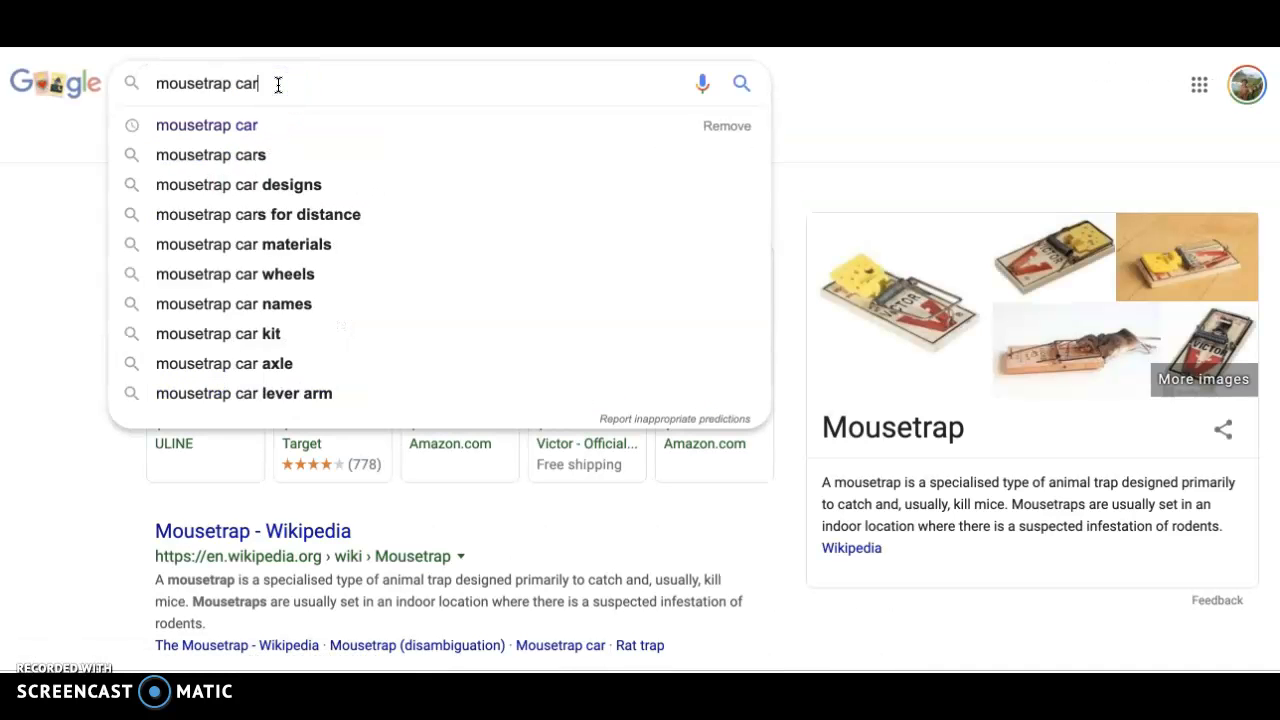
pyautogui.press('Return')
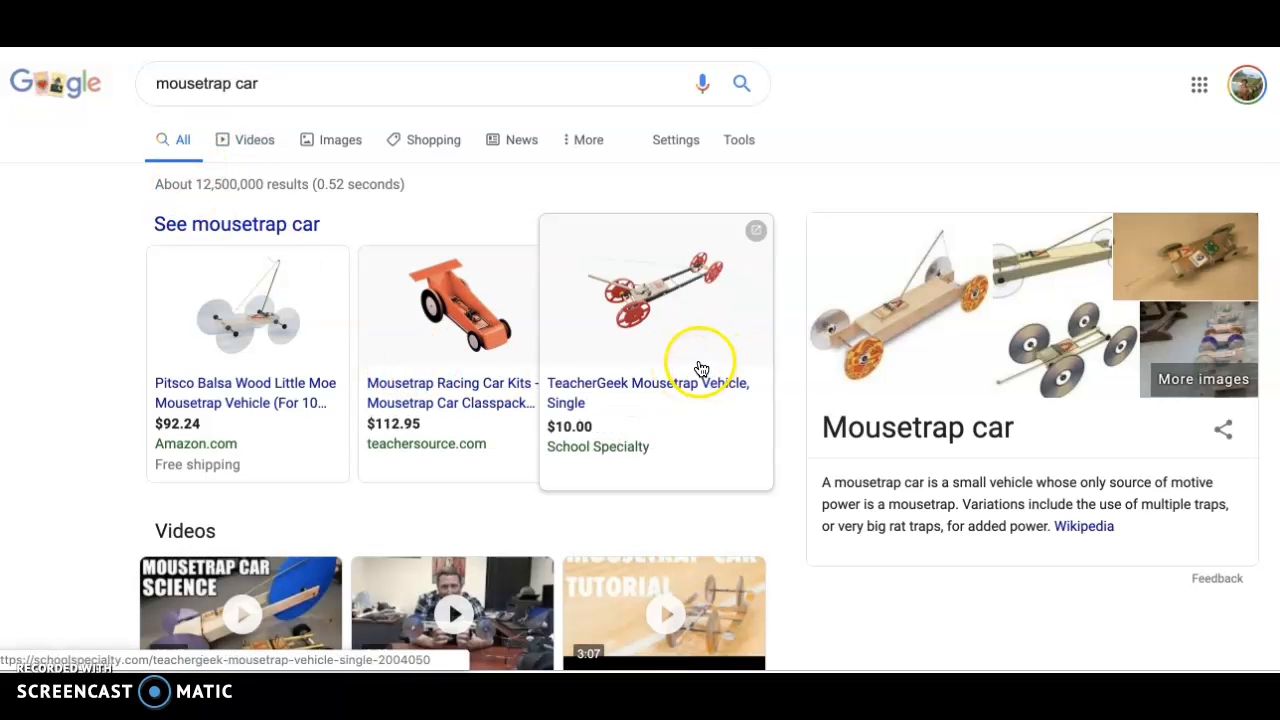
# Show the image results and save the Doc Fizzix Basic Mousetrap Car Kit picture to the Desktop as a JPEG named pic1
pyautogui.scroll(-3, 630, 400)
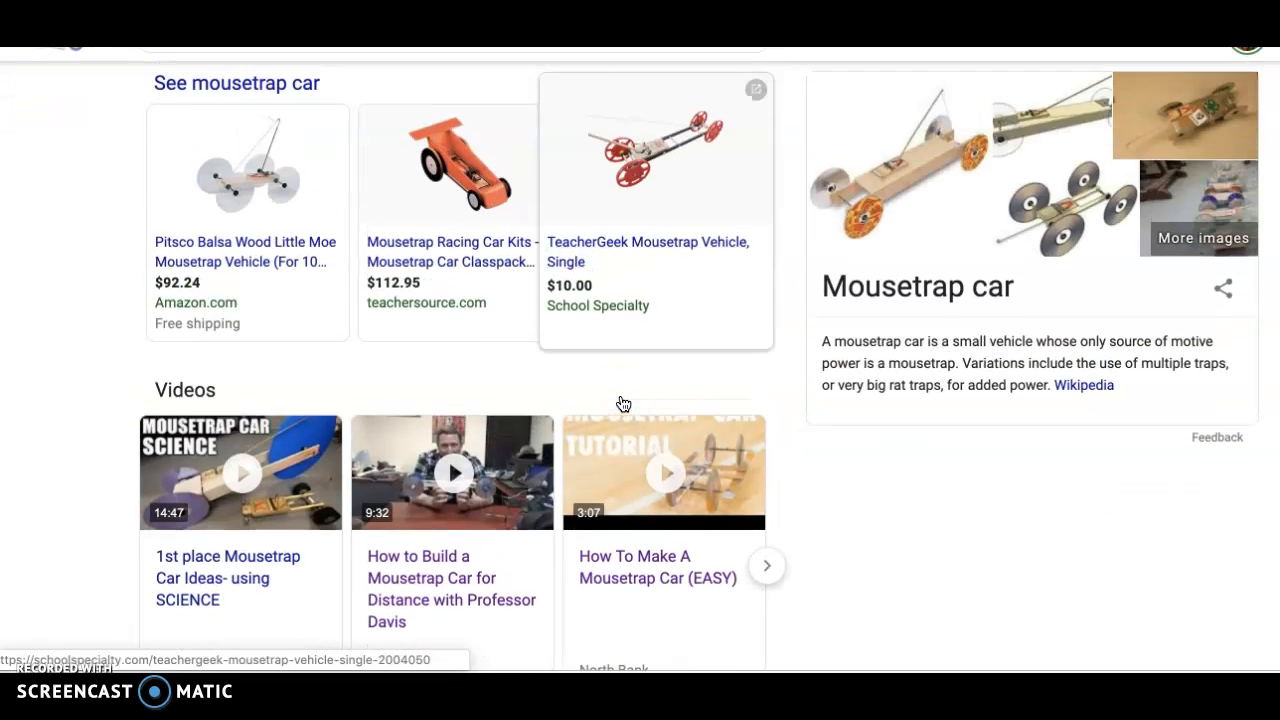
pyautogui.scroll(3, 615, 400)
pyautogui.click(340, 147)
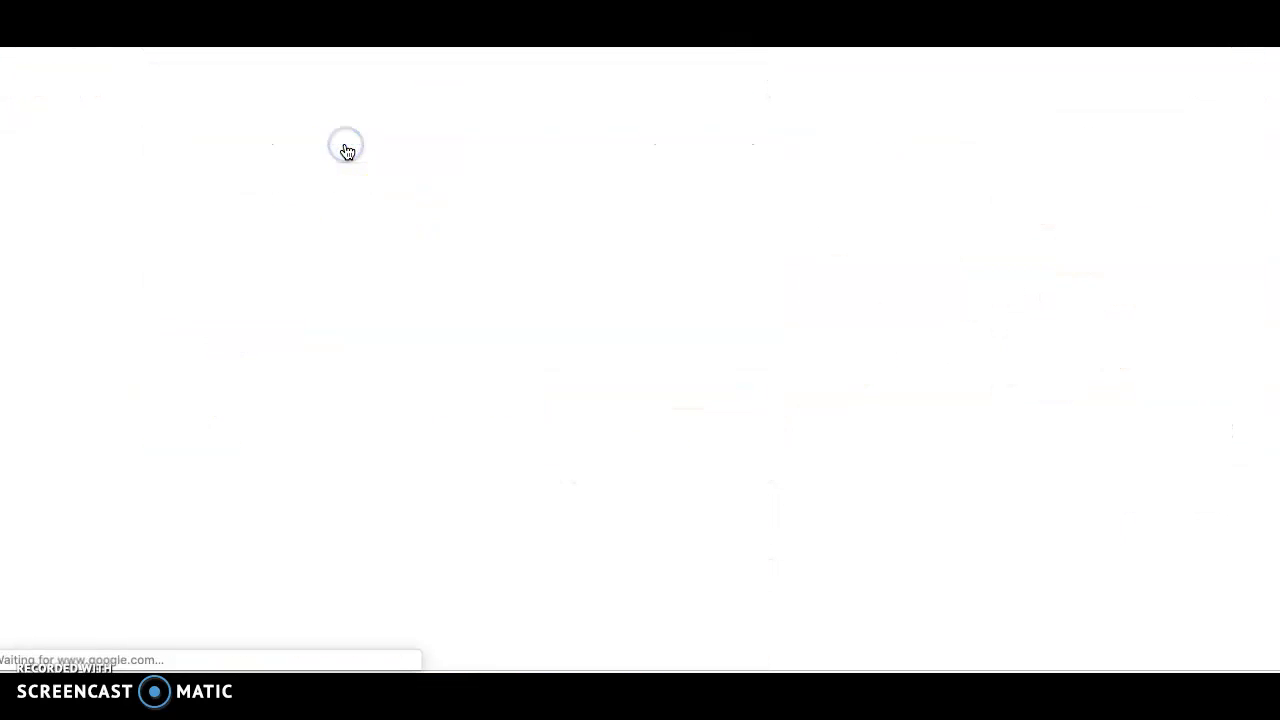
pyautogui.scroll(-2, 409, 437)
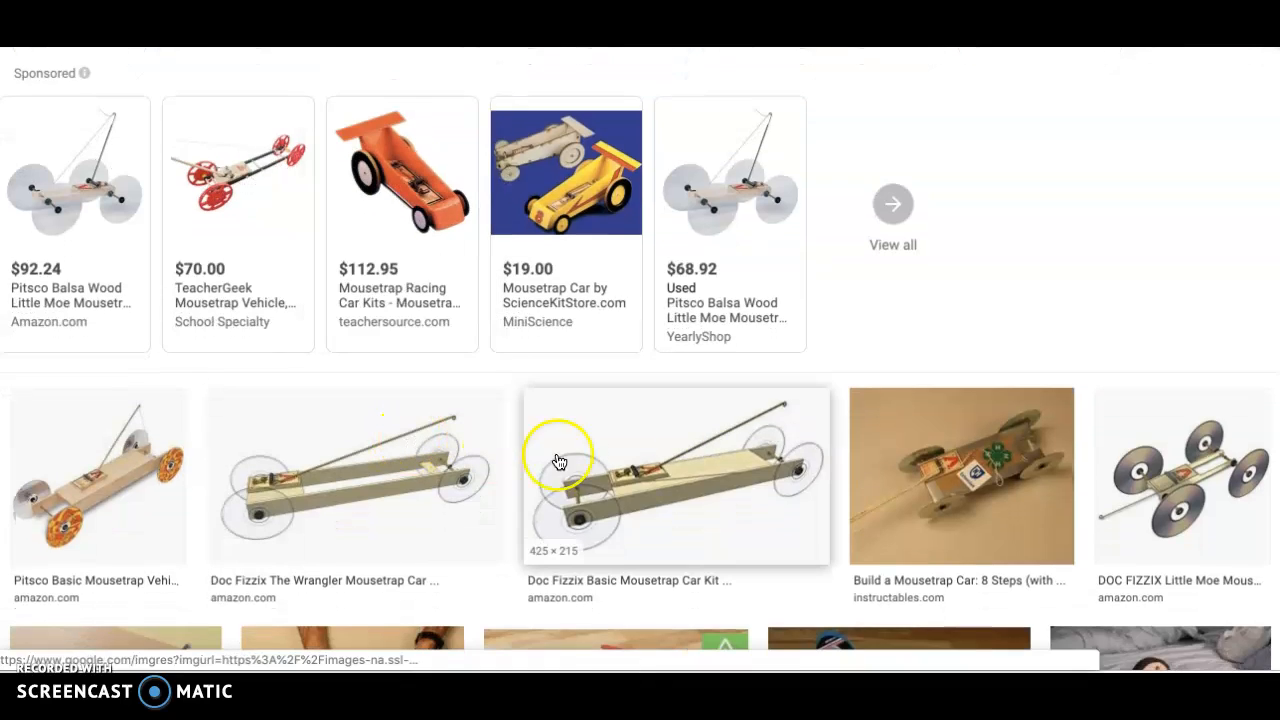
pyautogui.rightClick(658, 484)
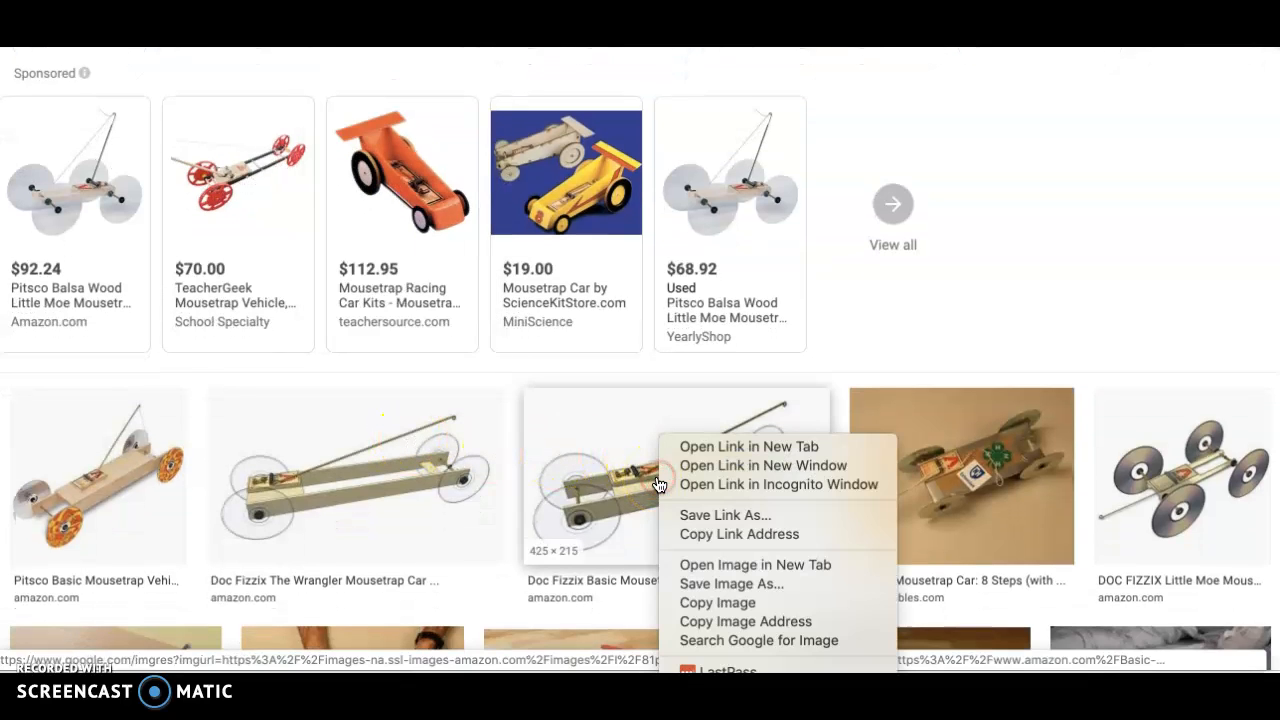
pyautogui.click(712, 584)
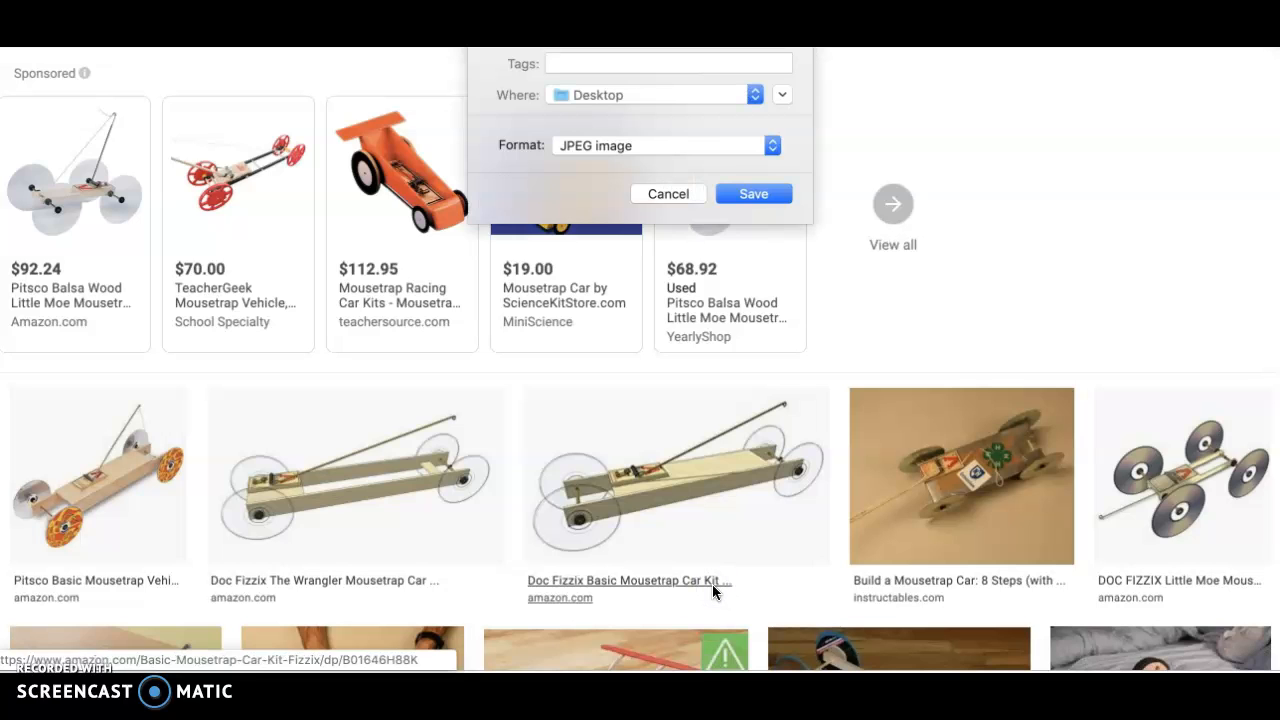
pyautogui.click(752, 194)
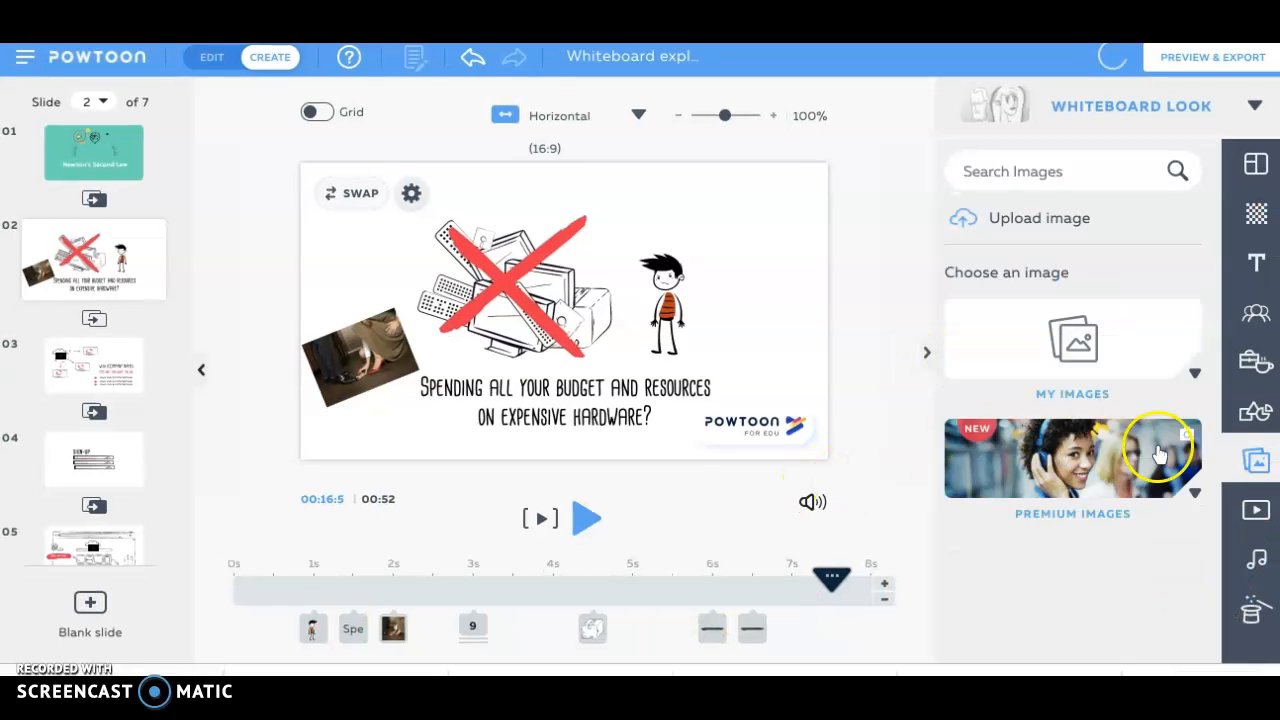
# Back in Powtoon, upload pic1.jpeg from the Desktop onto slide 2 and move the car image to the slide's upper-right corner
pyautogui.click(1256, 463)
pyautogui.click(1257, 462)
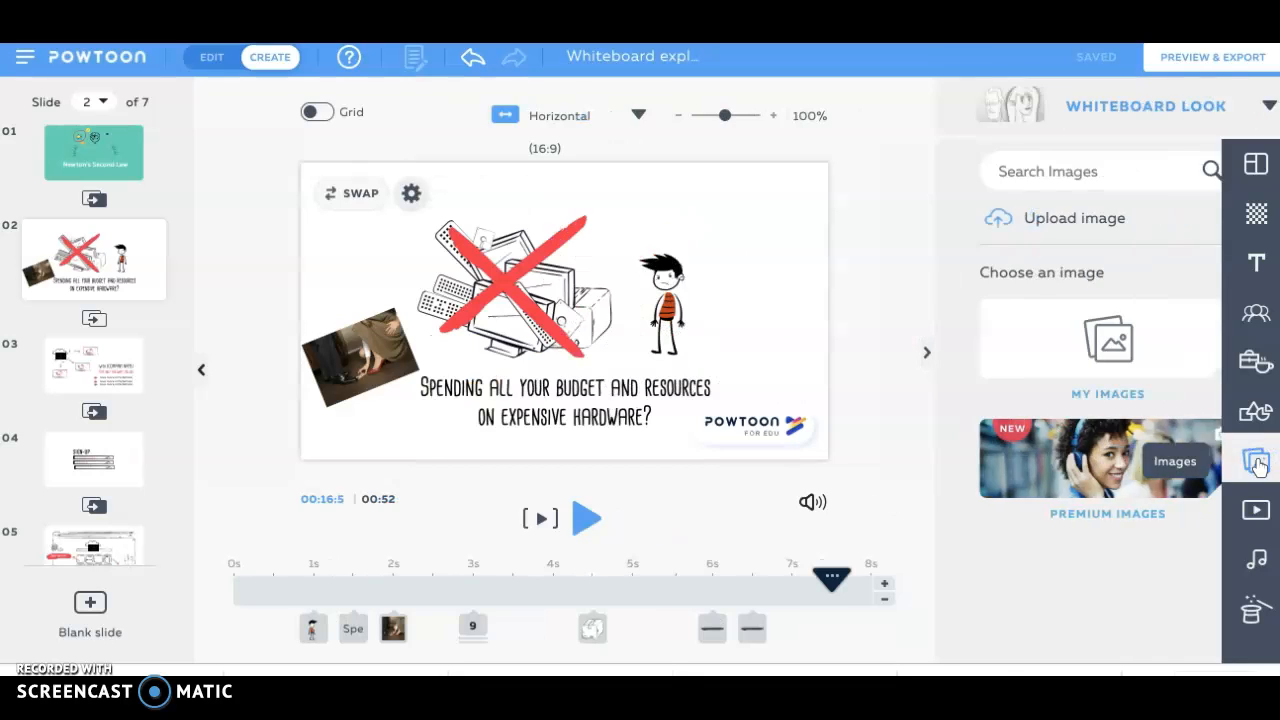
pyautogui.click(1032, 222)
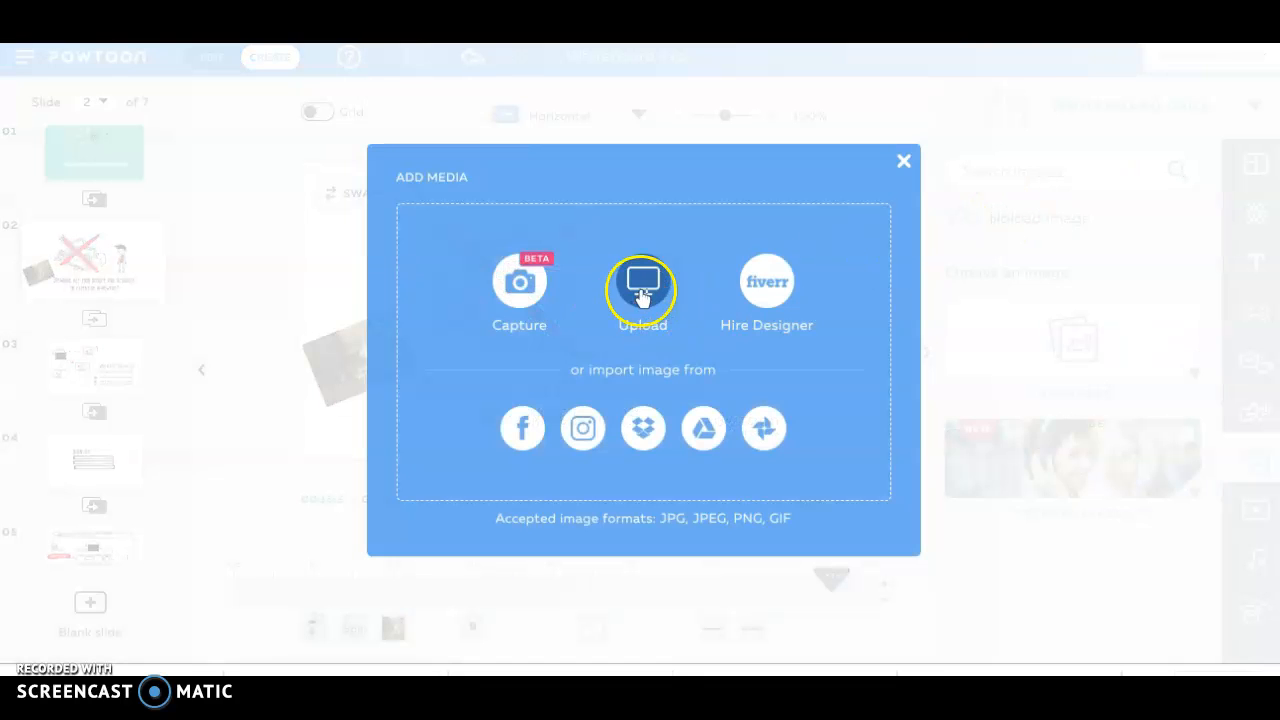
pyautogui.click(642, 283)
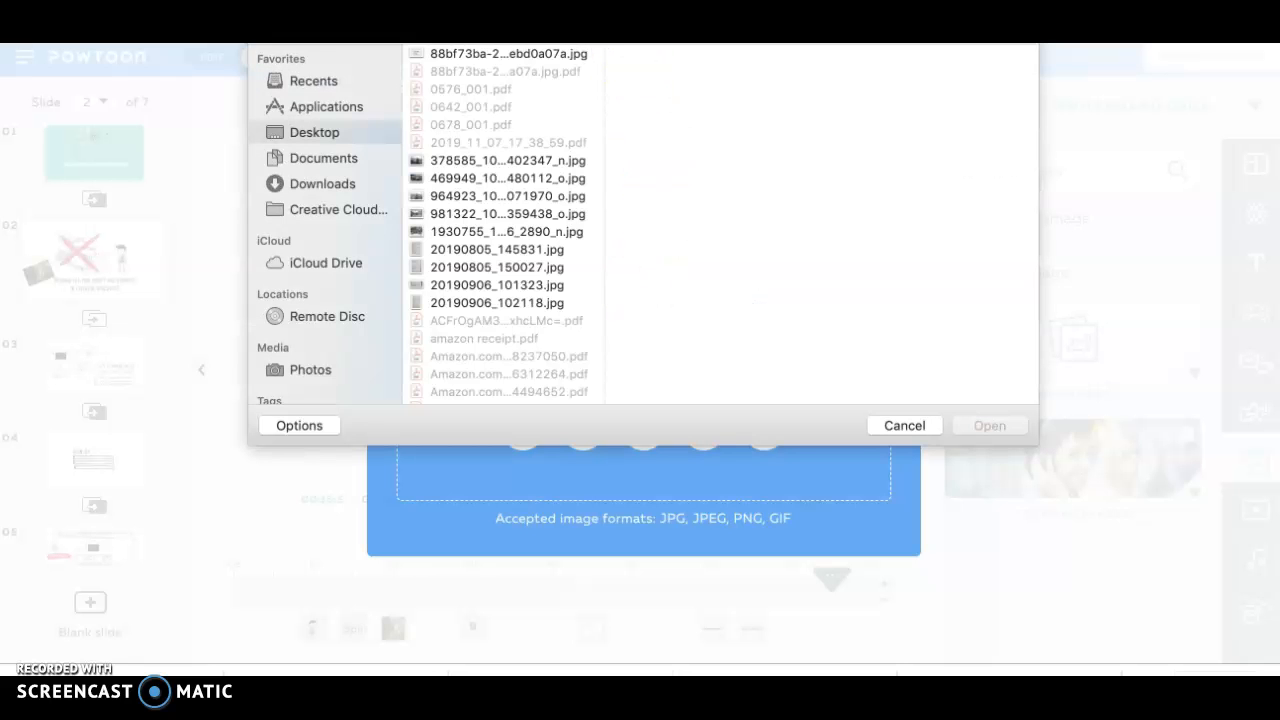
pyautogui.click(630, 27)
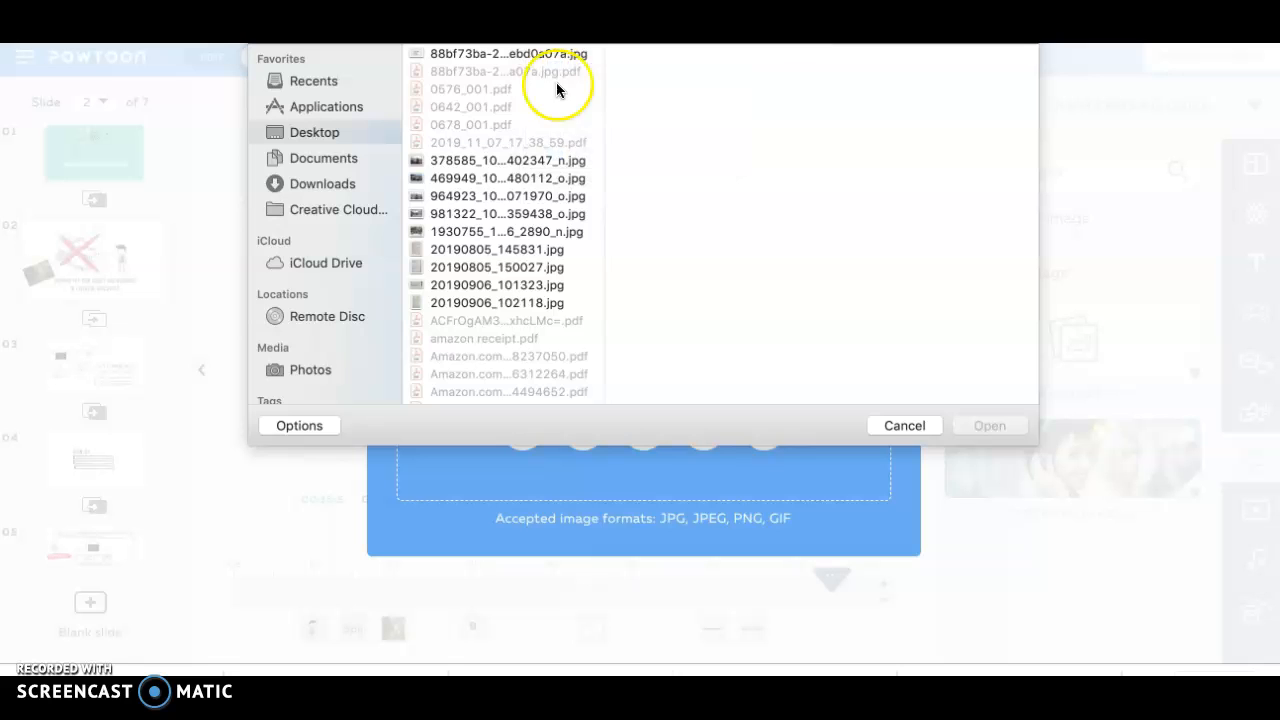
pyautogui.scroll(-15, 514, 251)
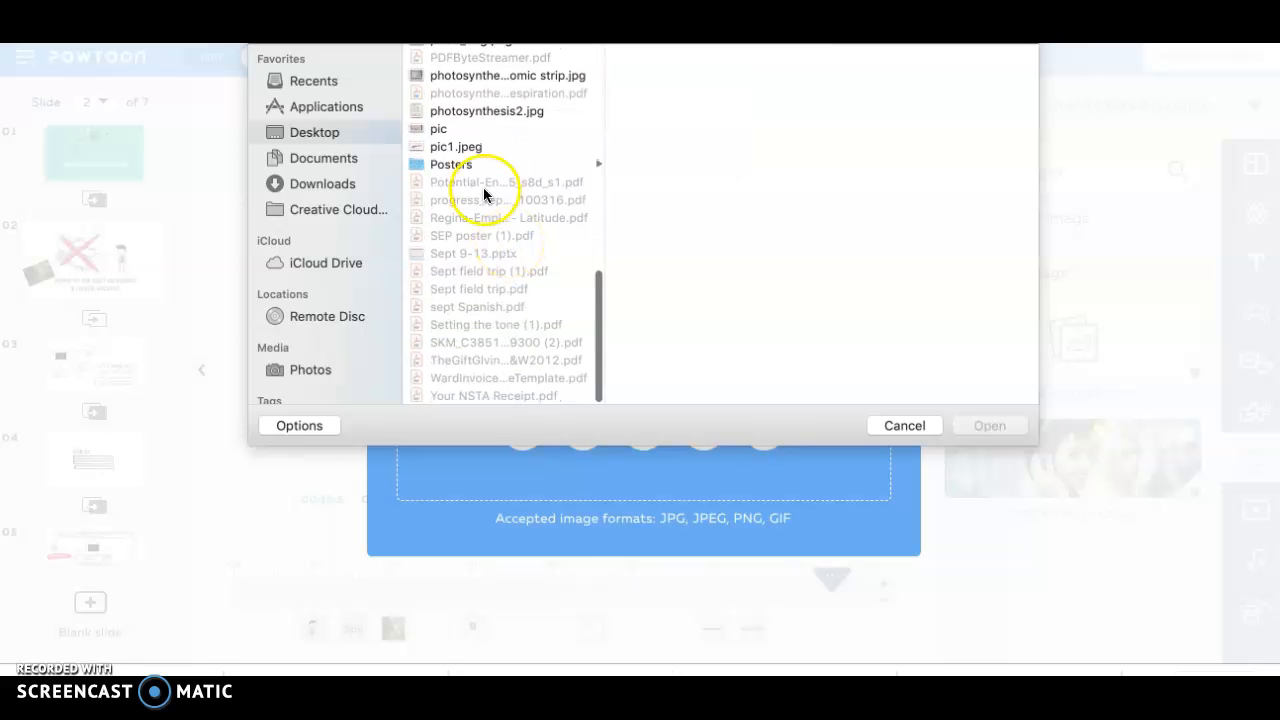
pyautogui.click(462, 147)
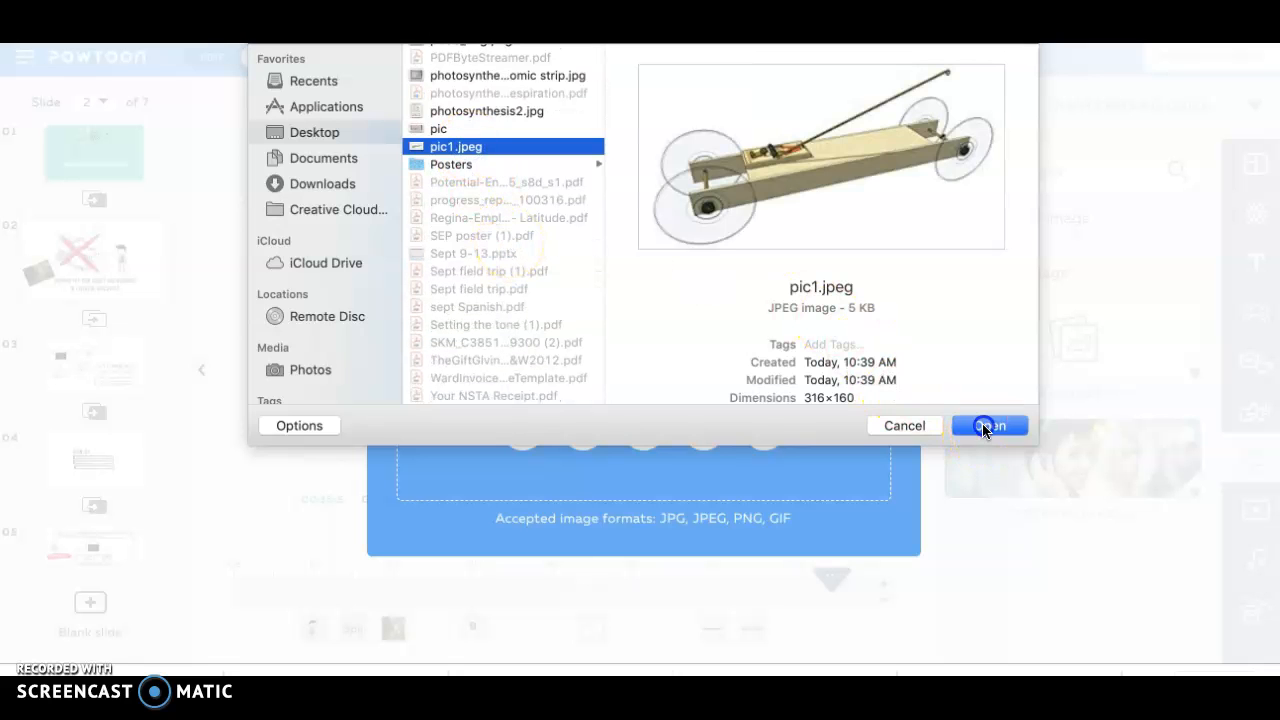
pyautogui.click(987, 426)
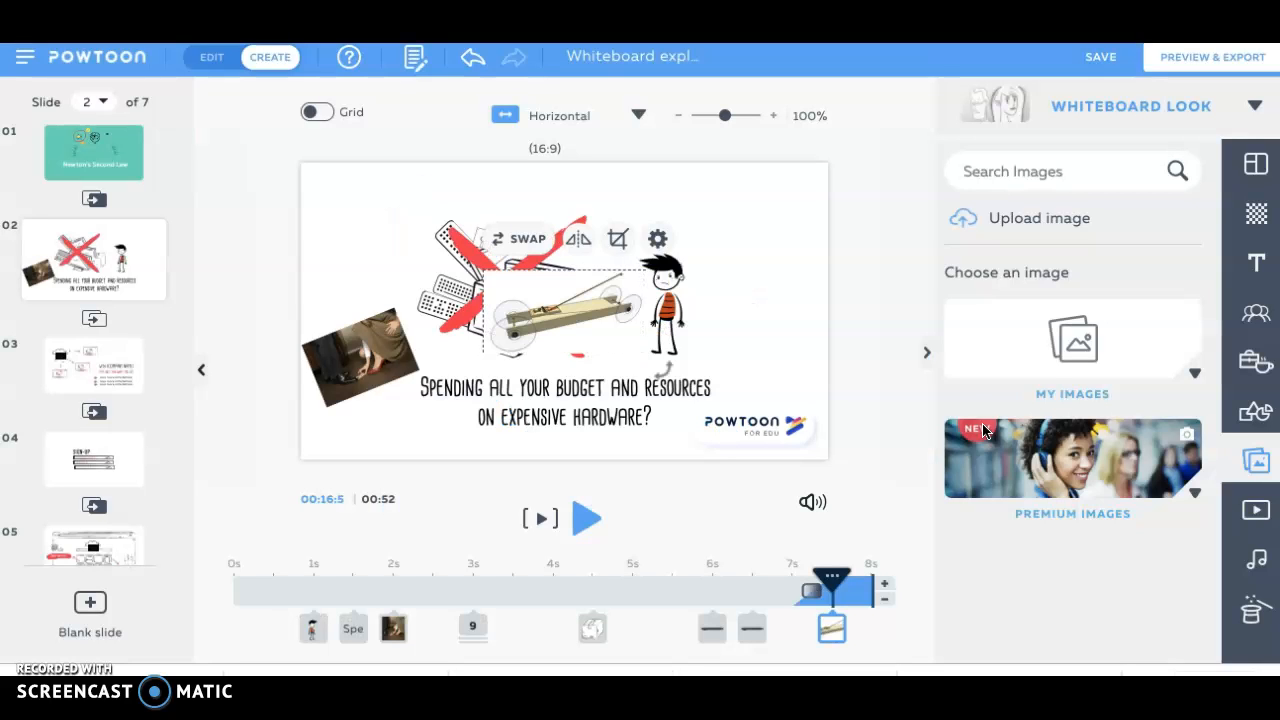
pyautogui.click(597, 322)
pyautogui.moveTo(607, 322); pyautogui.dragTo(806, 236)
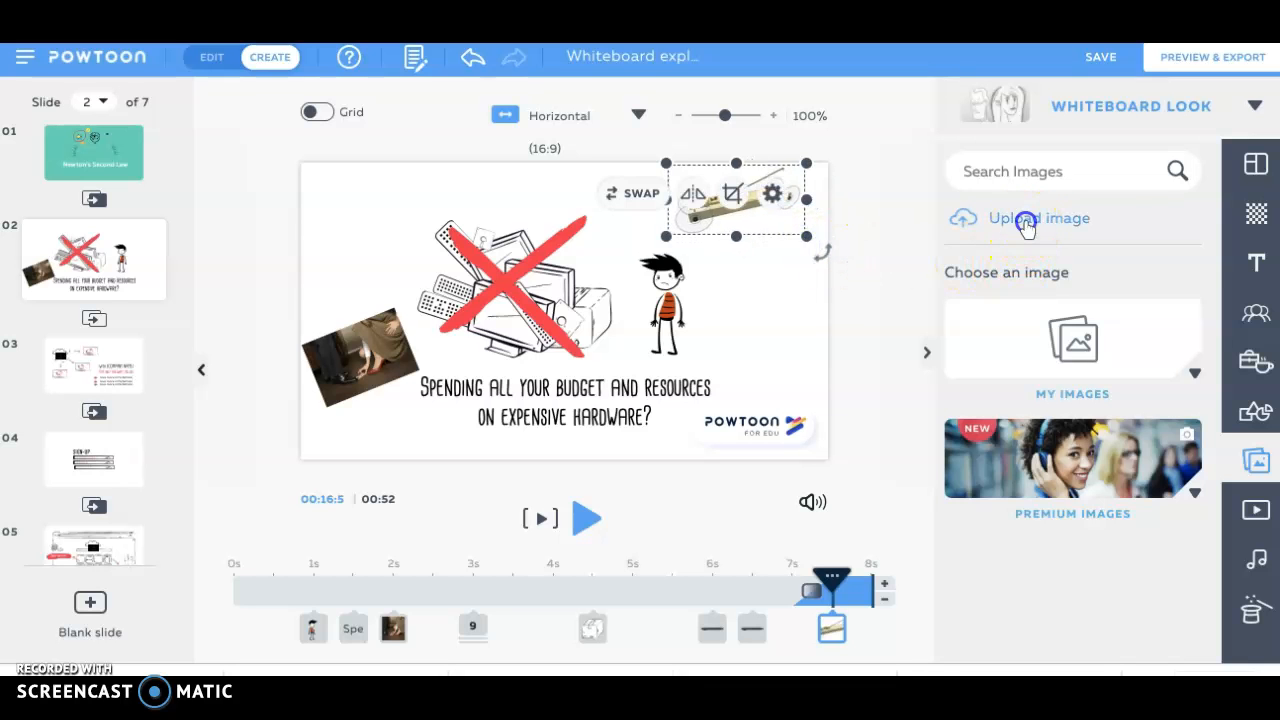
pyautogui.click(1023, 222)
pyautogui.click(508, 290)
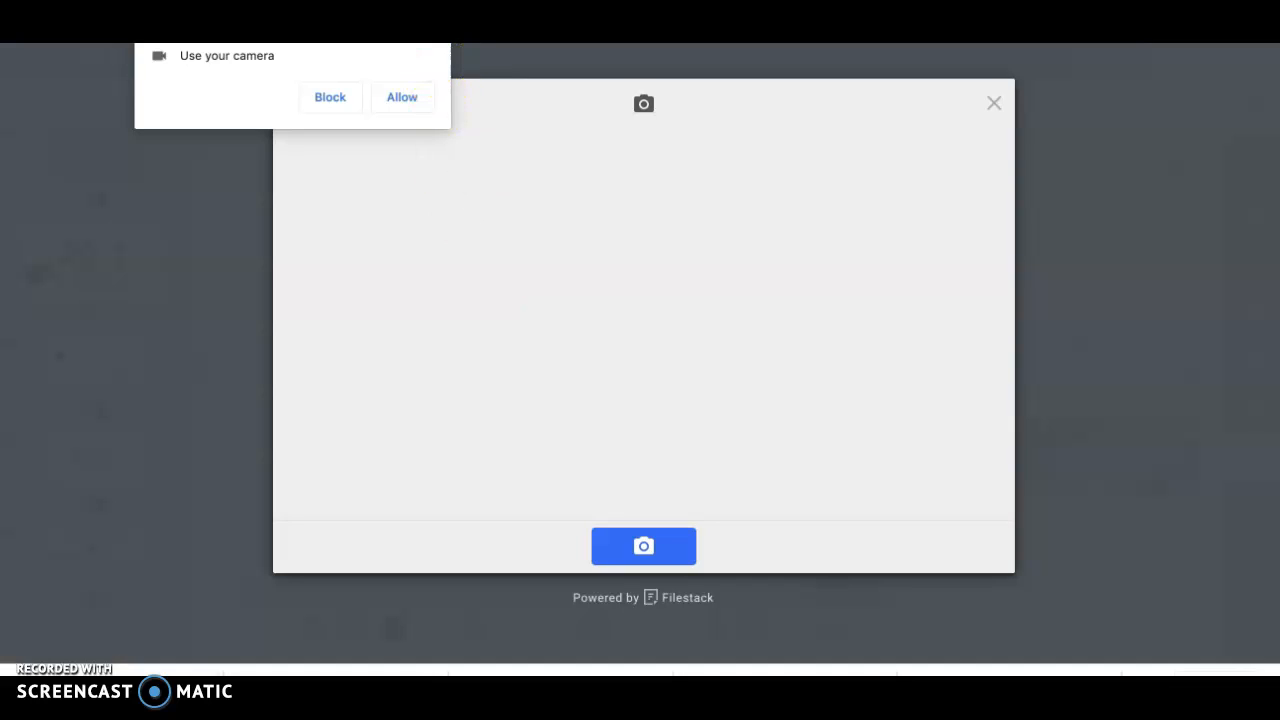
pyautogui.click(330, 99)
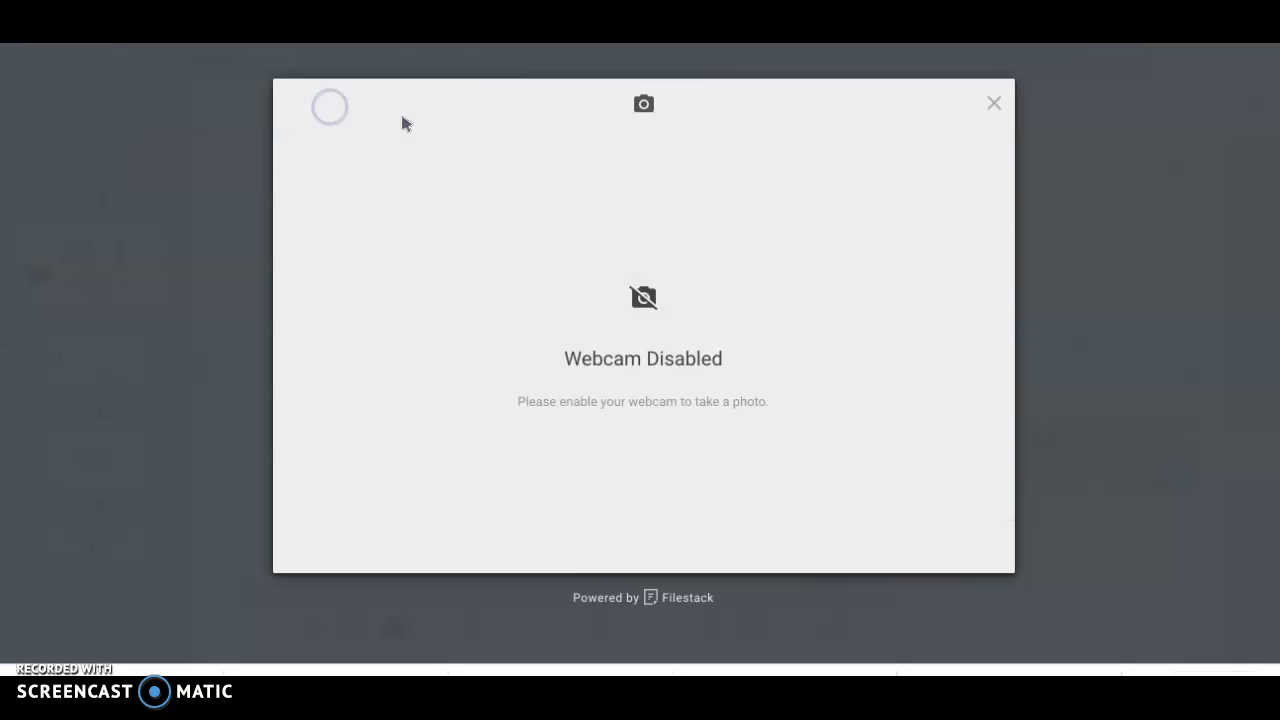
pyautogui.click(995, 103)
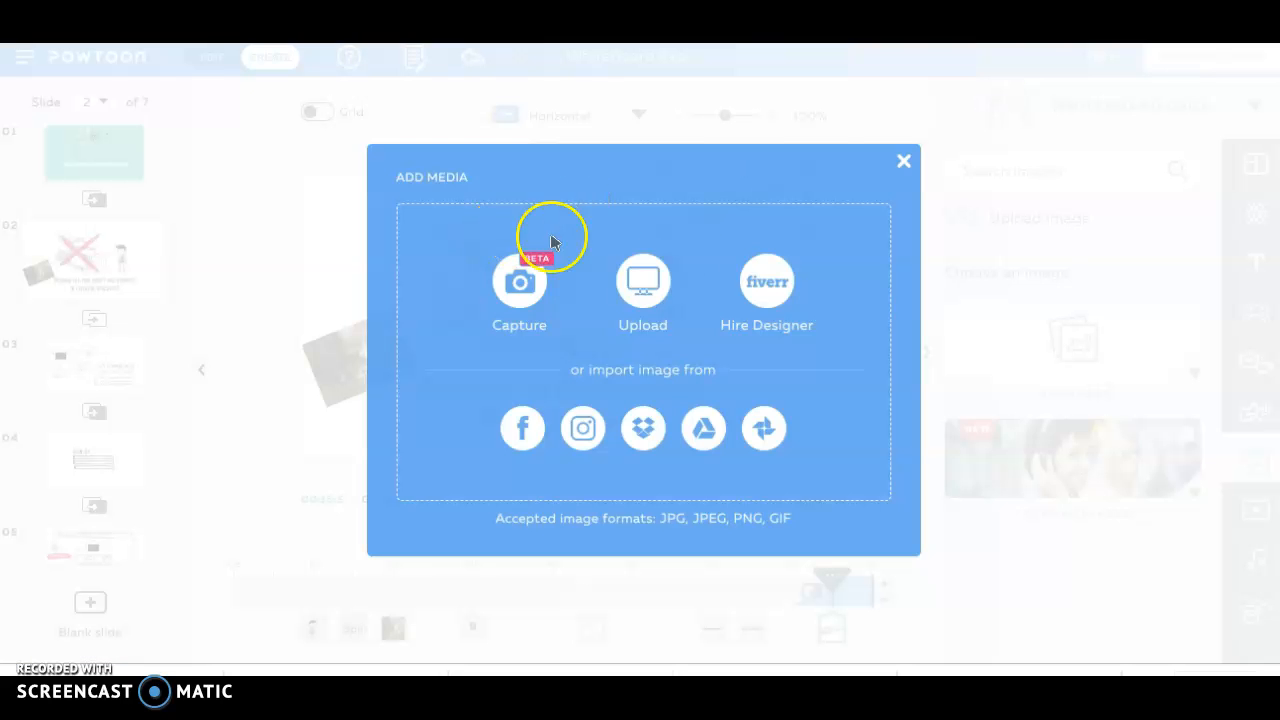
pyautogui.click(902, 163)
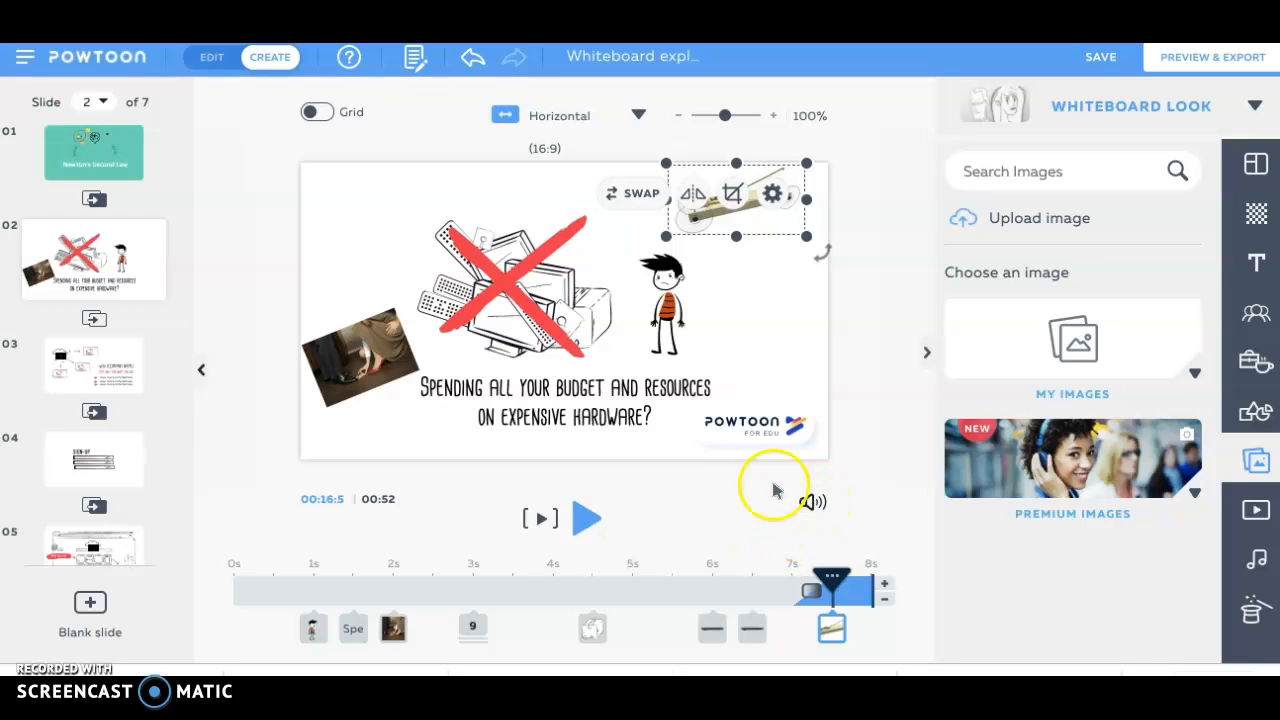
# Swap the presentation's background music for the free sound Time For Two after sampling it, and set its volume to 37
pyautogui.click(812, 503)
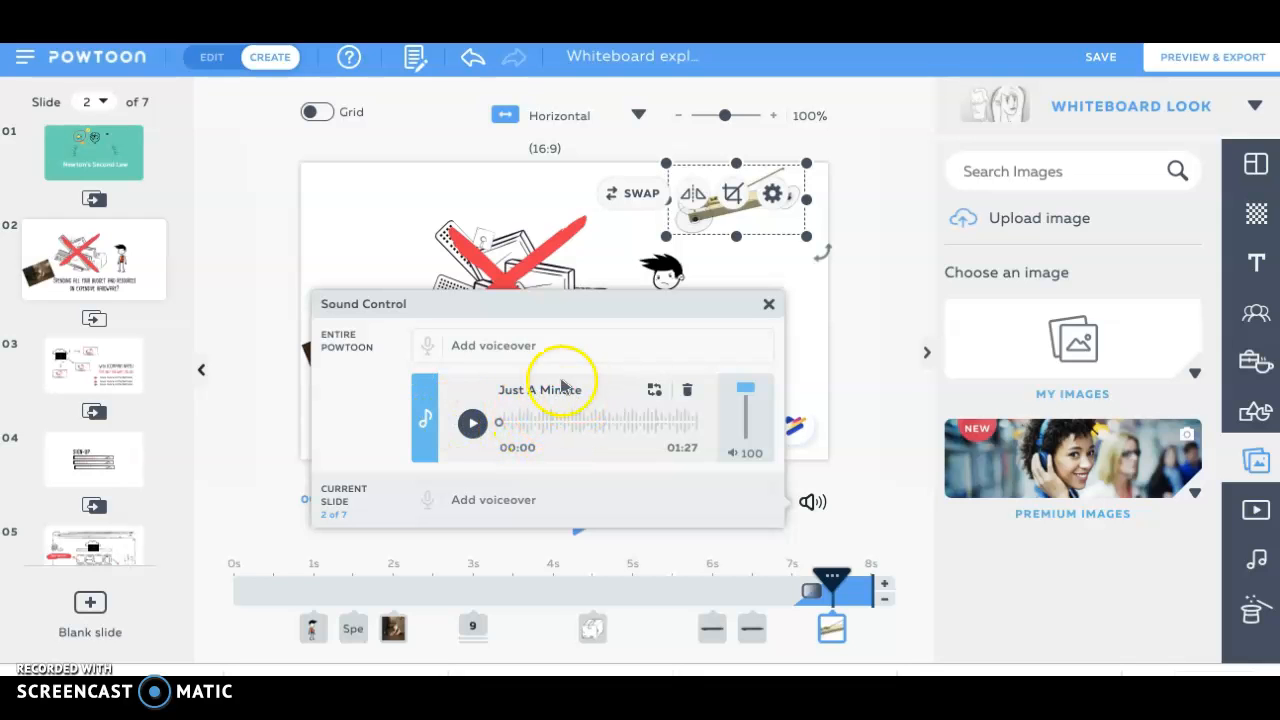
pyautogui.click(654, 390)
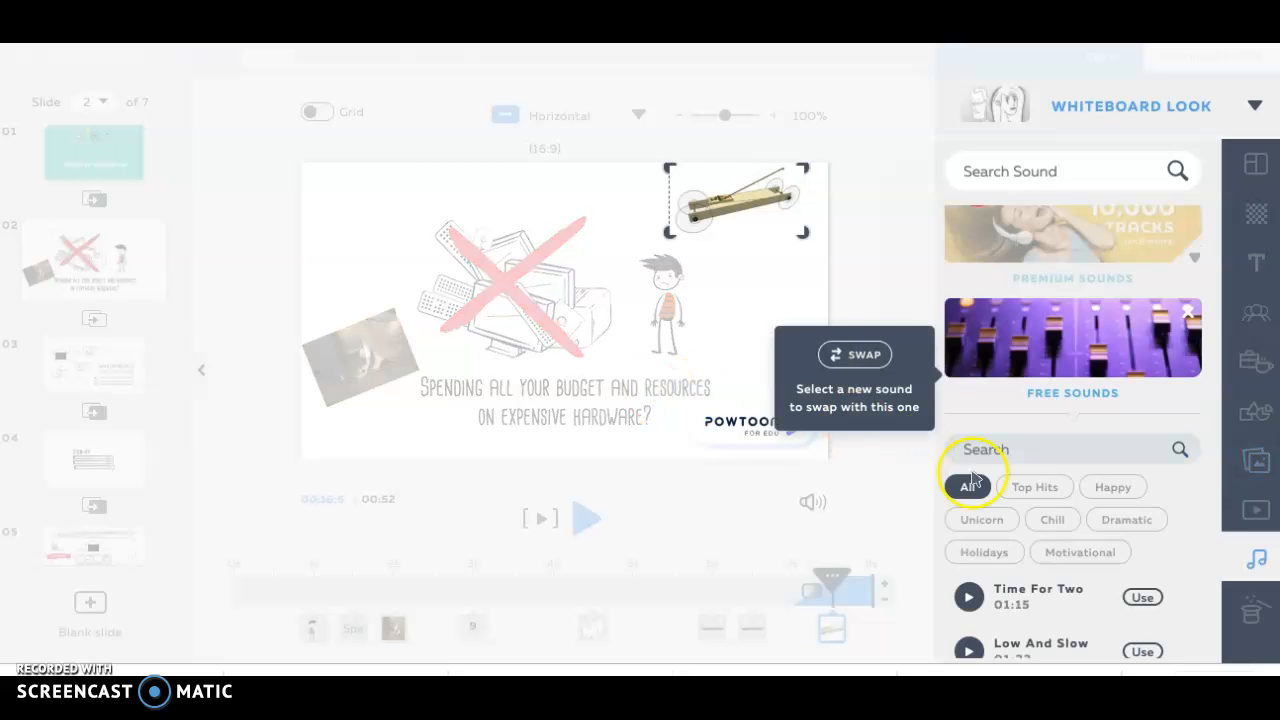
pyautogui.scroll(-1, 1040, 536)
pyautogui.scroll(-2, 1038, 535)
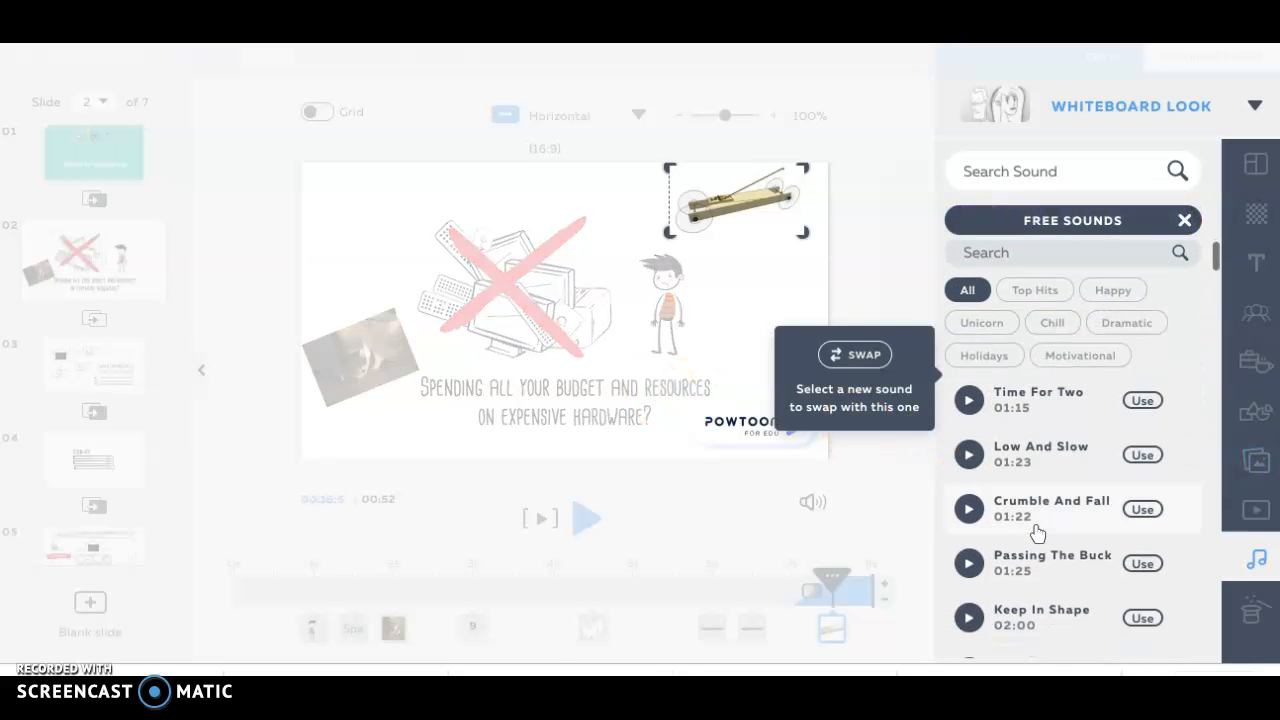
pyautogui.click(1150, 401)
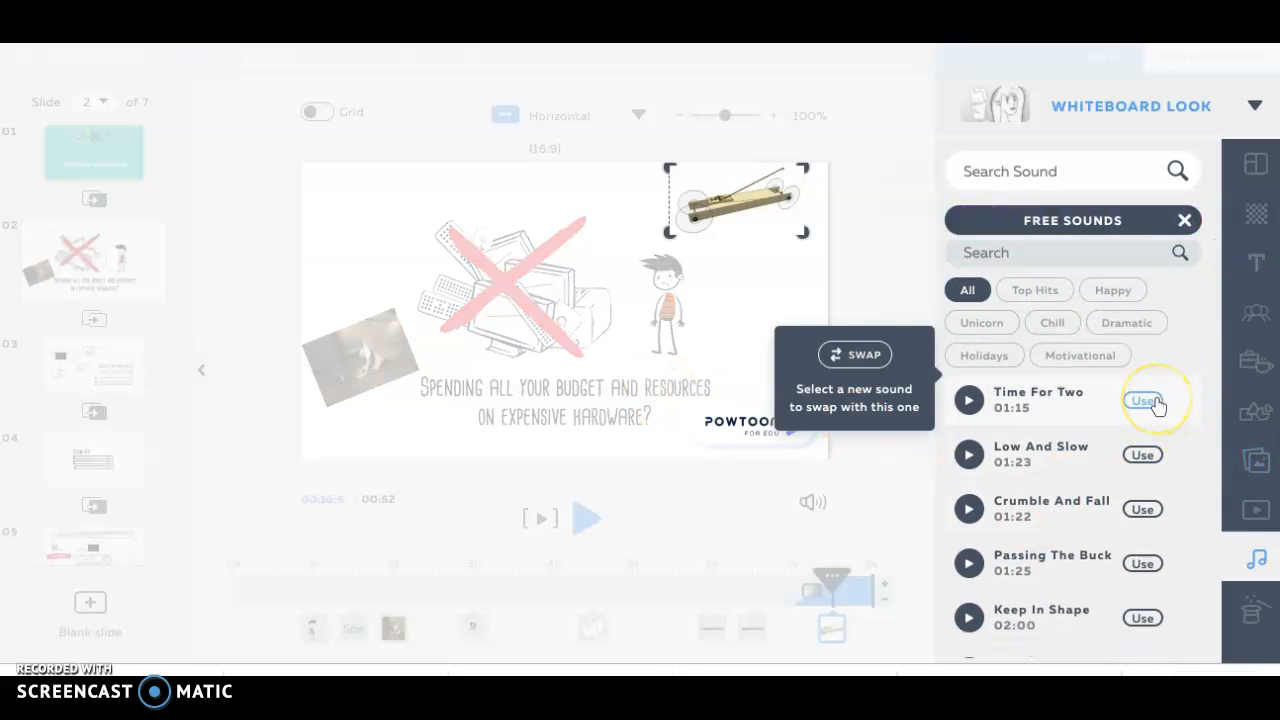
pyautogui.click(975, 404)
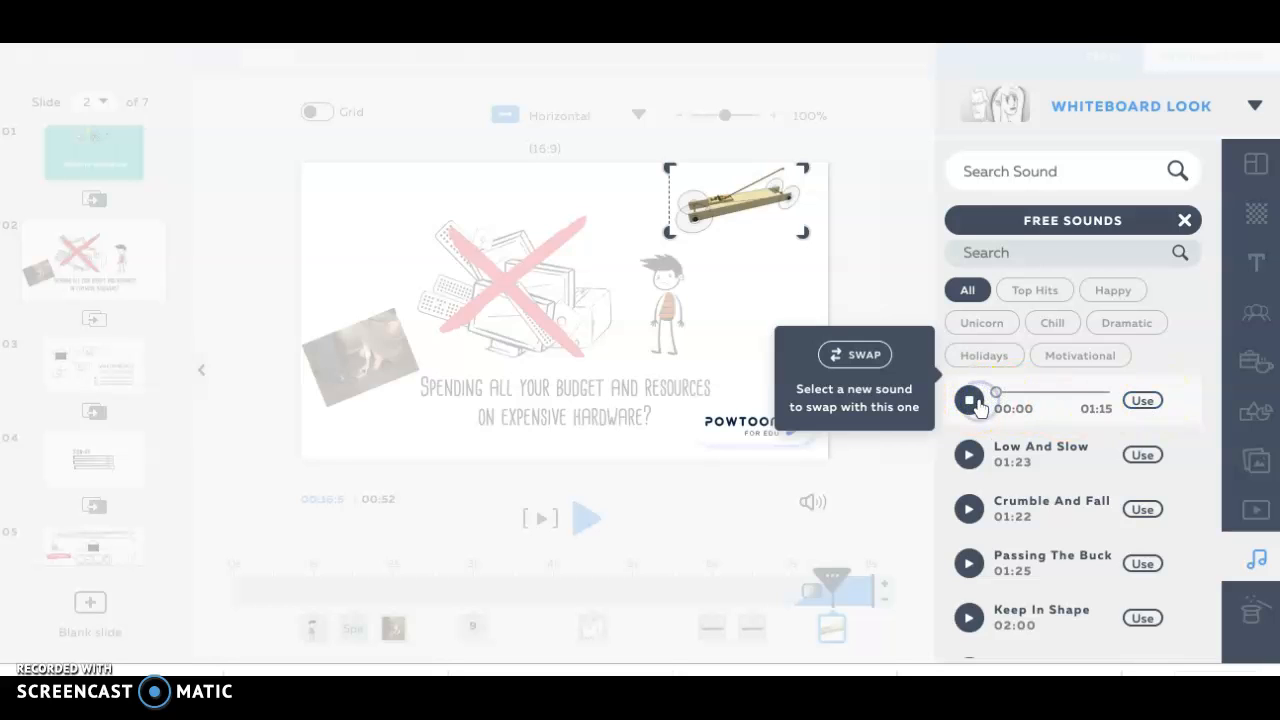
pyautogui.click(973, 401)
pyautogui.click(1143, 401)
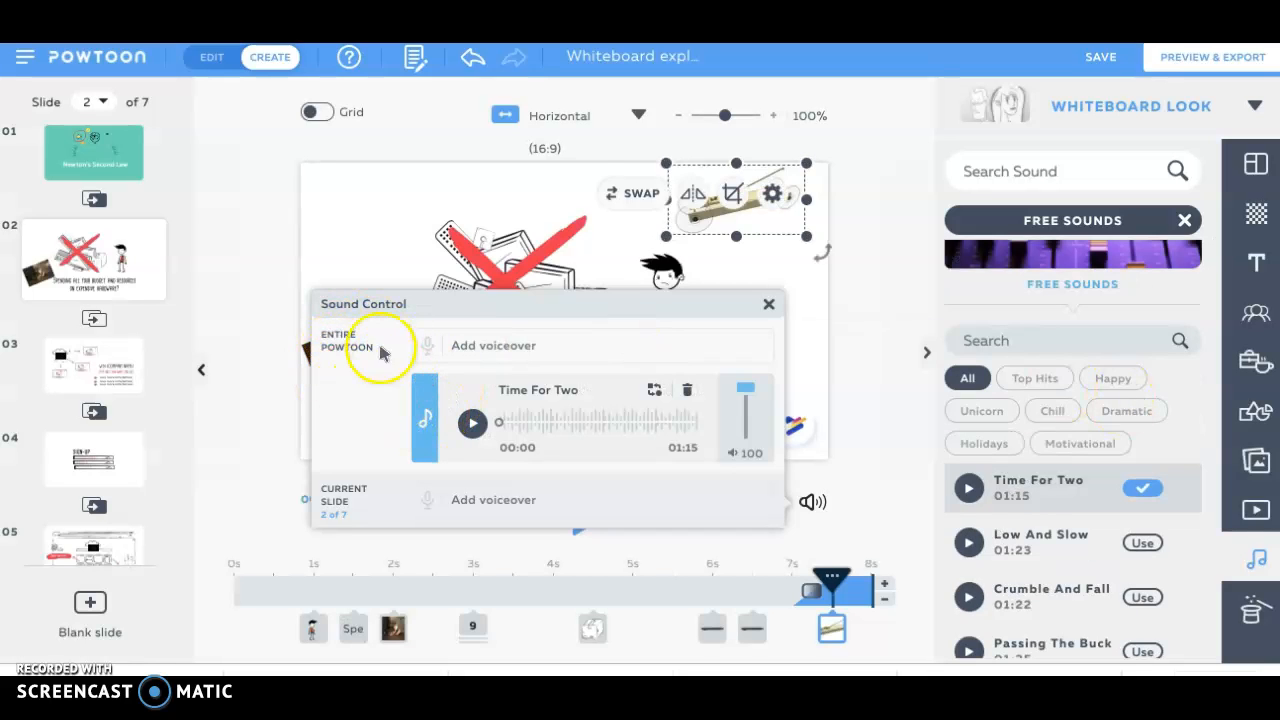
pyautogui.moveTo(745, 390); pyautogui.dragTo(746, 399)
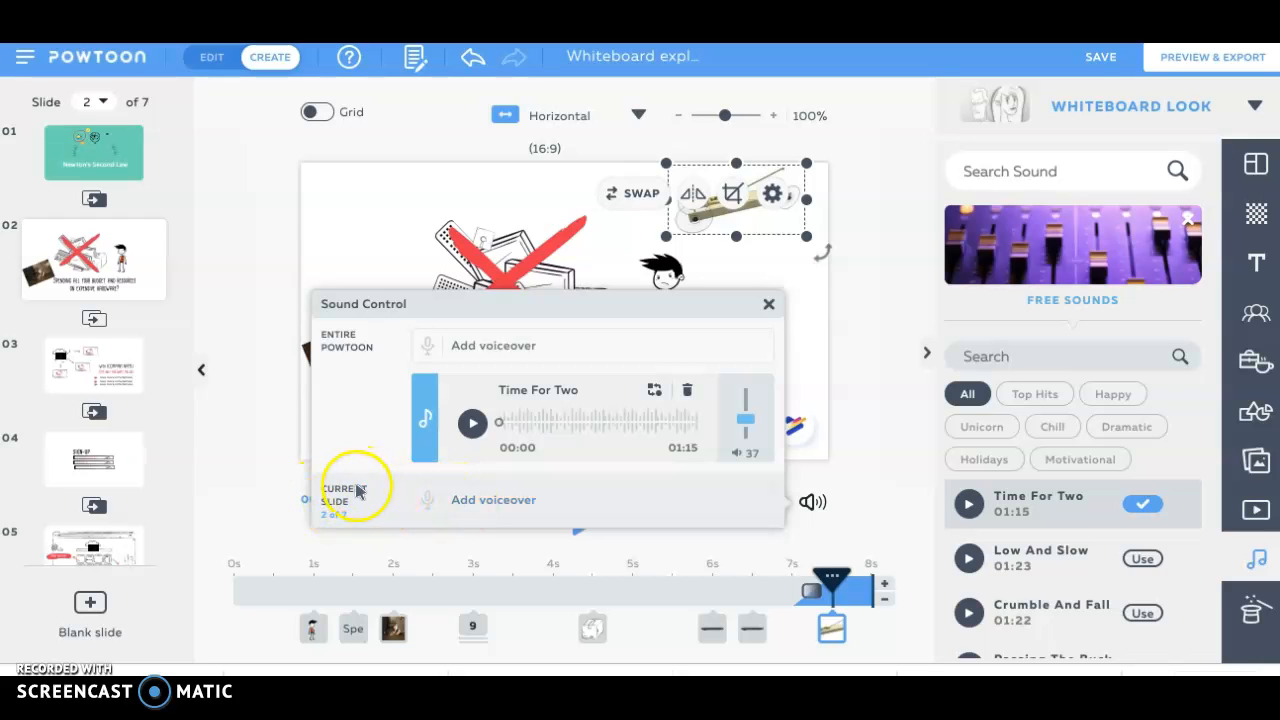
# Record a voiceover of about 7 seconds for the current slide, save it as "Slide 2", and close the sound controls
pyautogui.click(483, 500)
pyautogui.click(457, 290)
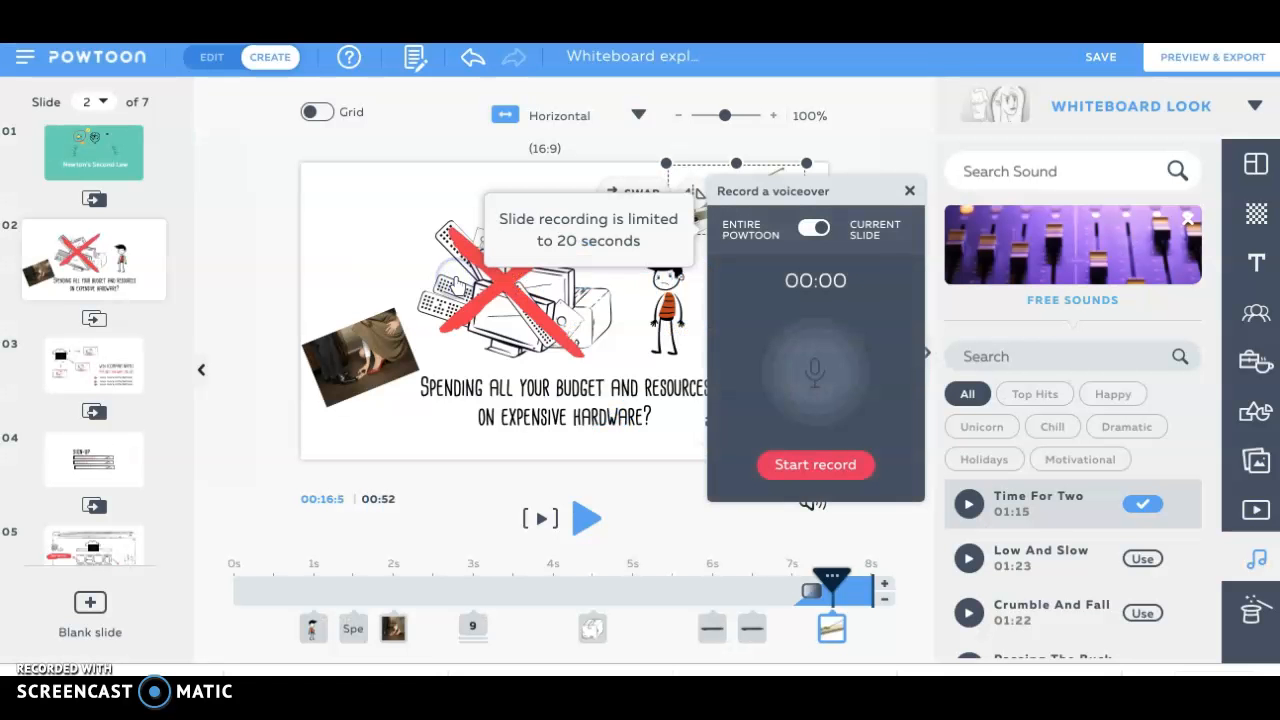
pyautogui.click(791, 462)
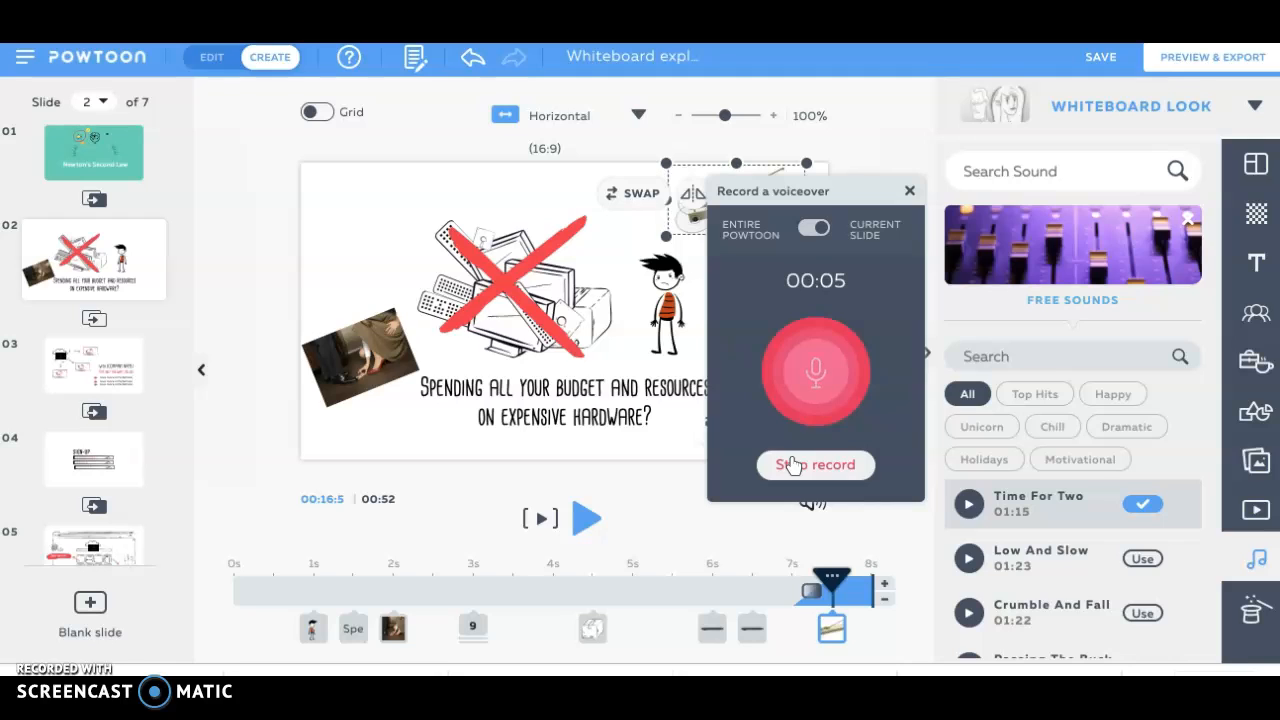
pyautogui.click(792, 465)
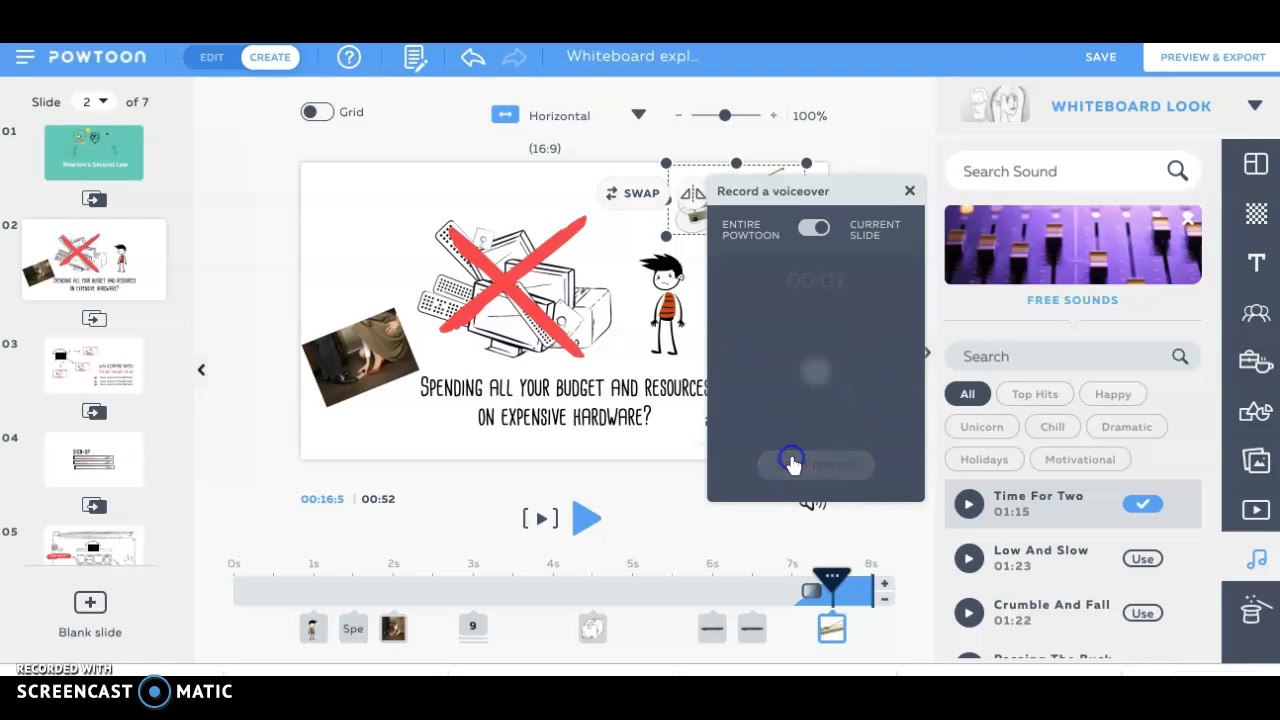
pyautogui.click(853, 449)
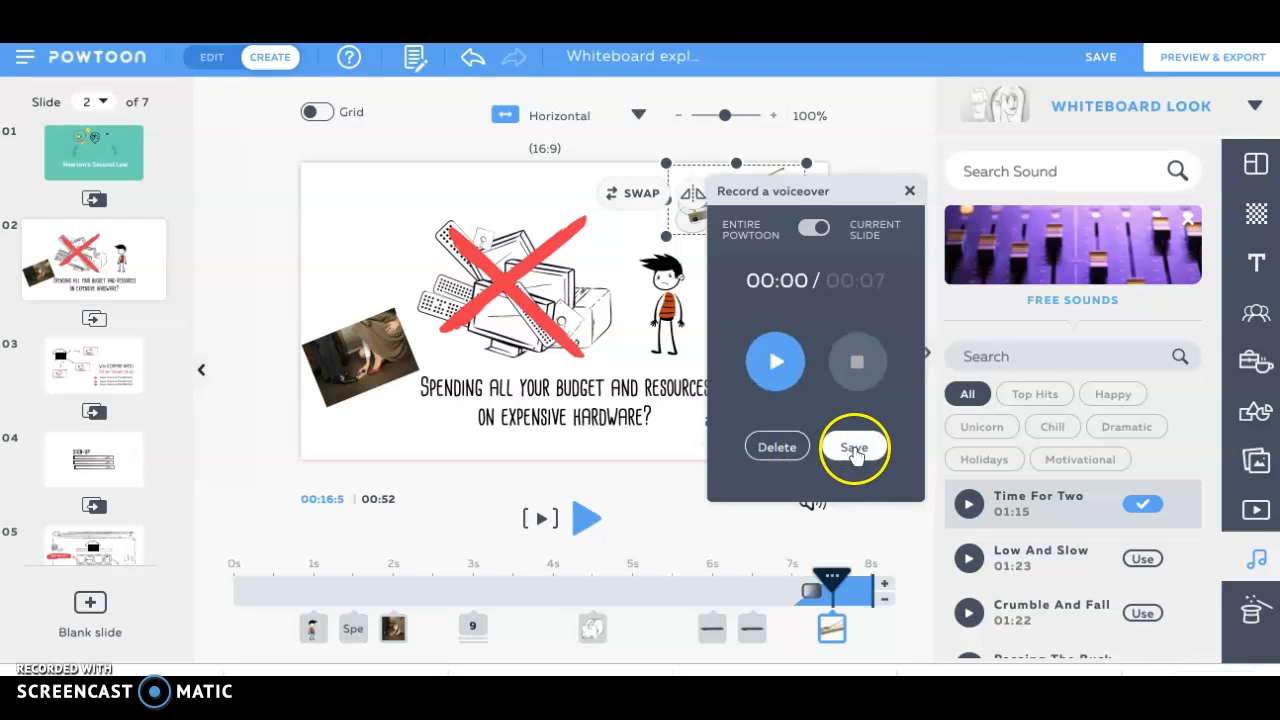
pyautogui.write('Slide 2')
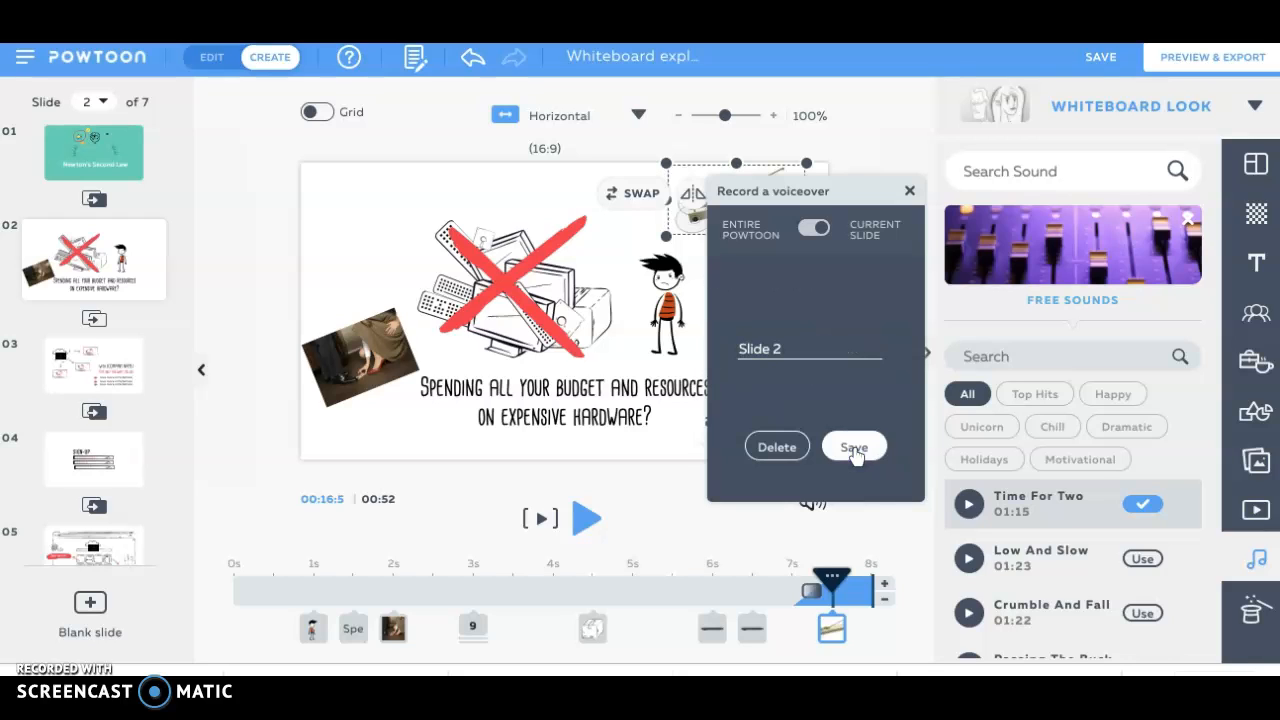
pyautogui.click(855, 452)
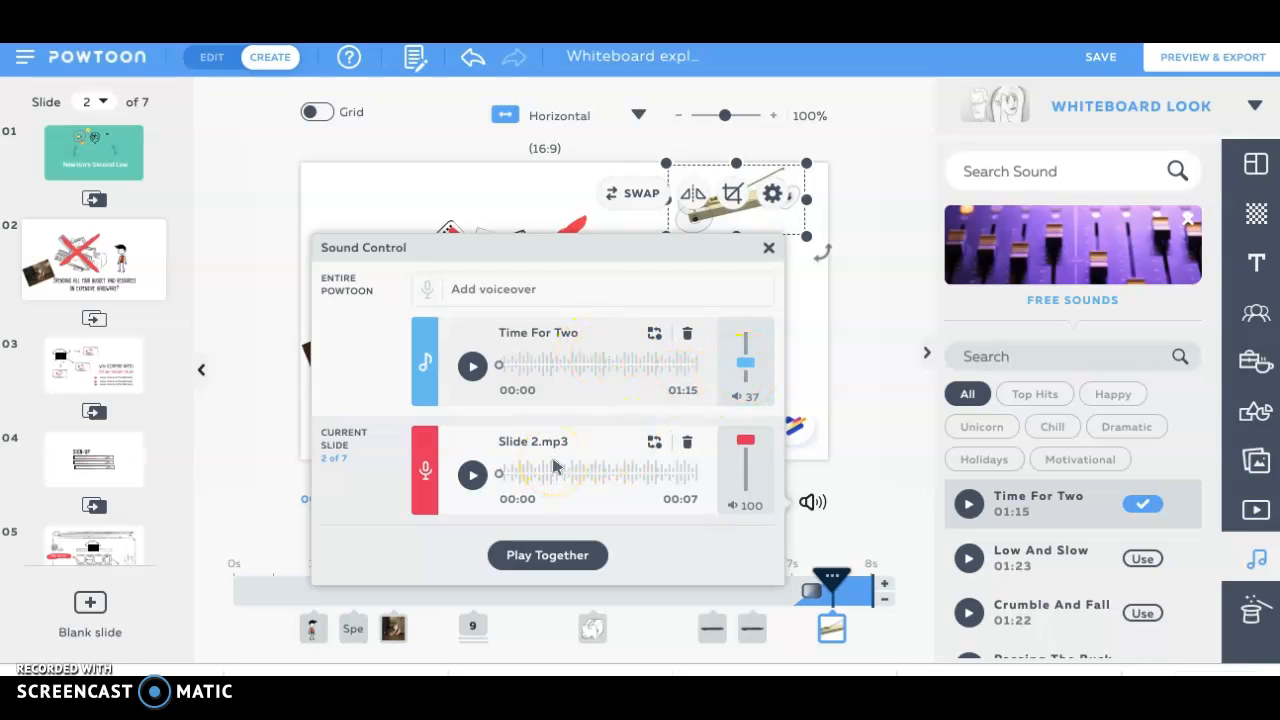
pyautogui.click(768, 248)
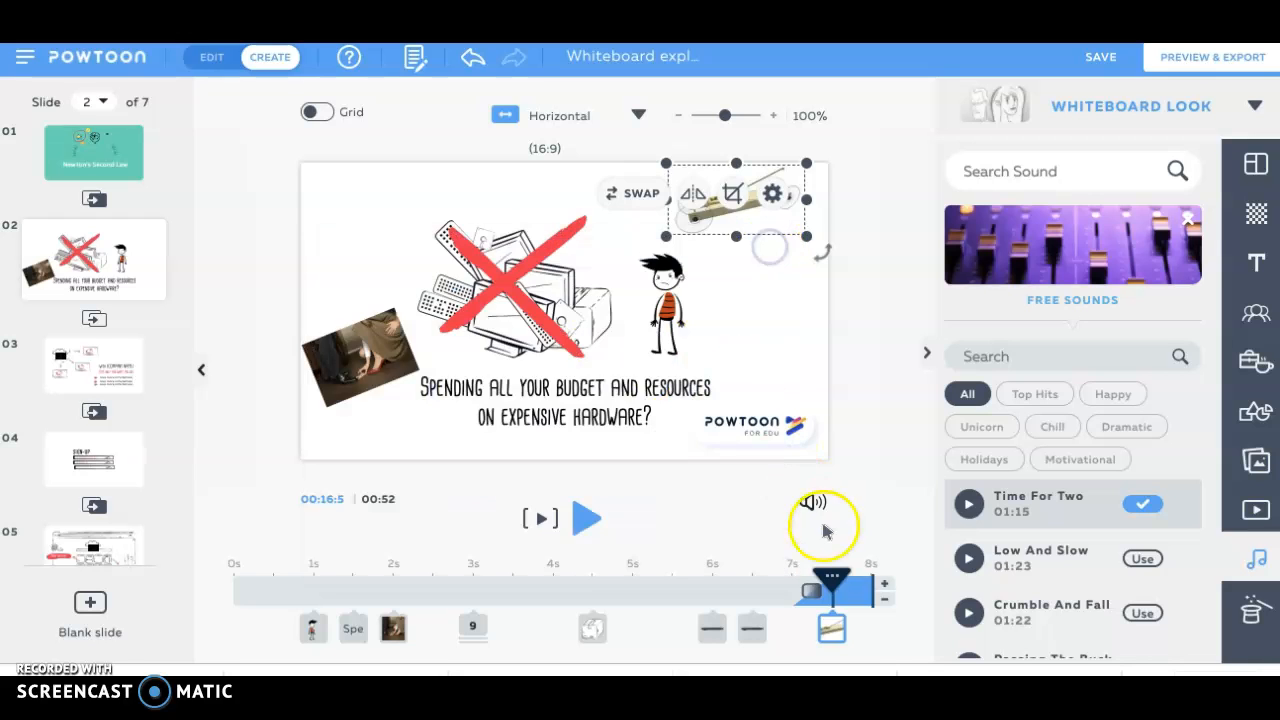
# Preview slide 2 with its sound from near the start of its timeline, pausing at about 5 s
pyautogui.moveTo(840, 583); pyautogui.dragTo(275, 568)
pyautogui.click(585, 517)
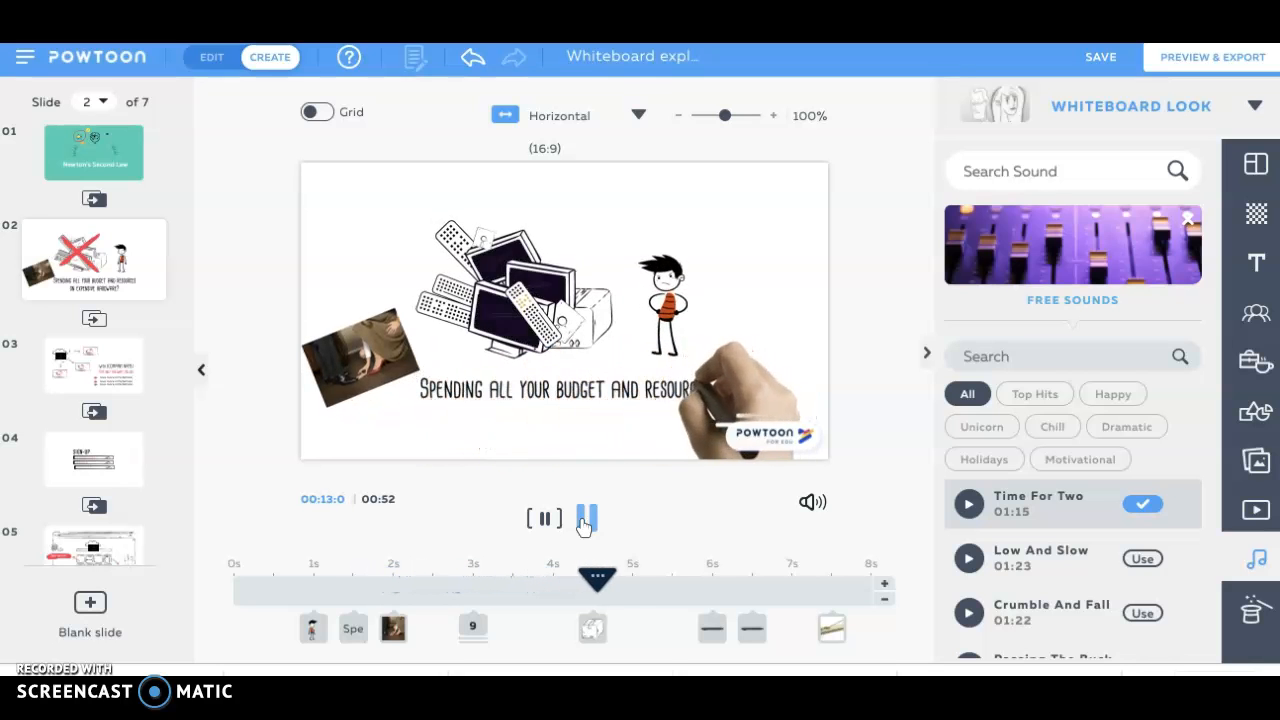
pyautogui.click(583, 518)
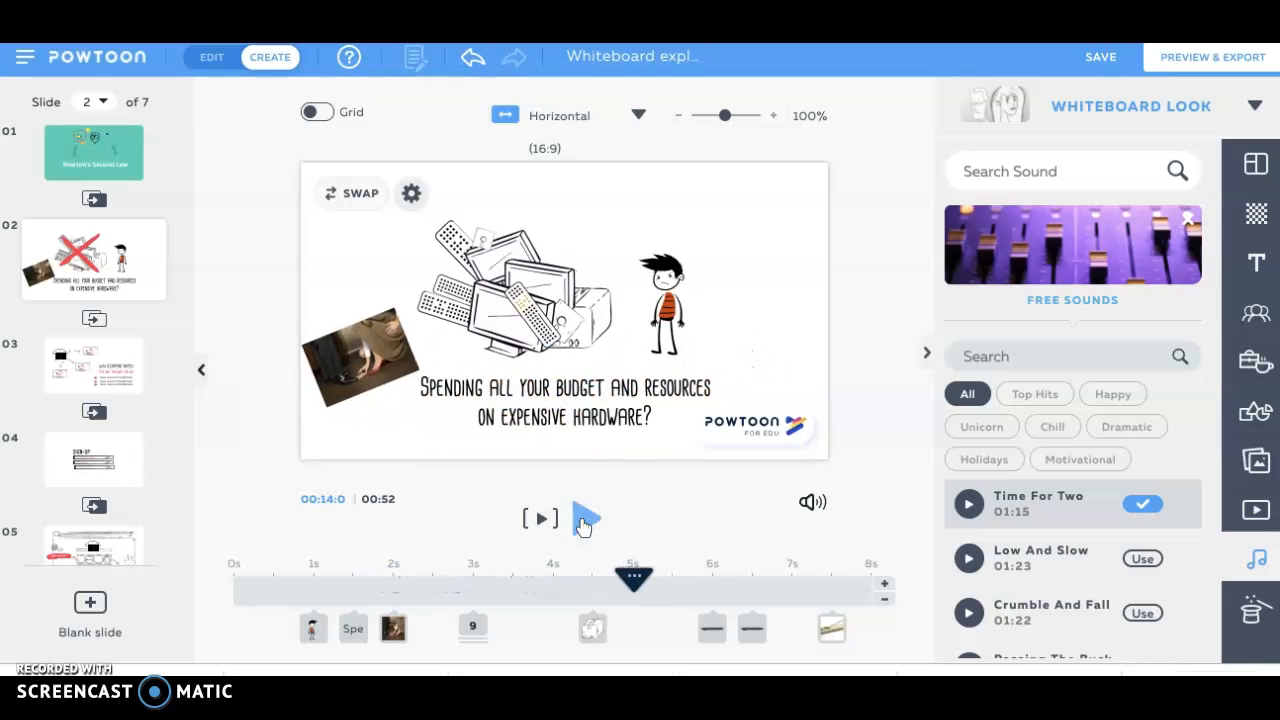